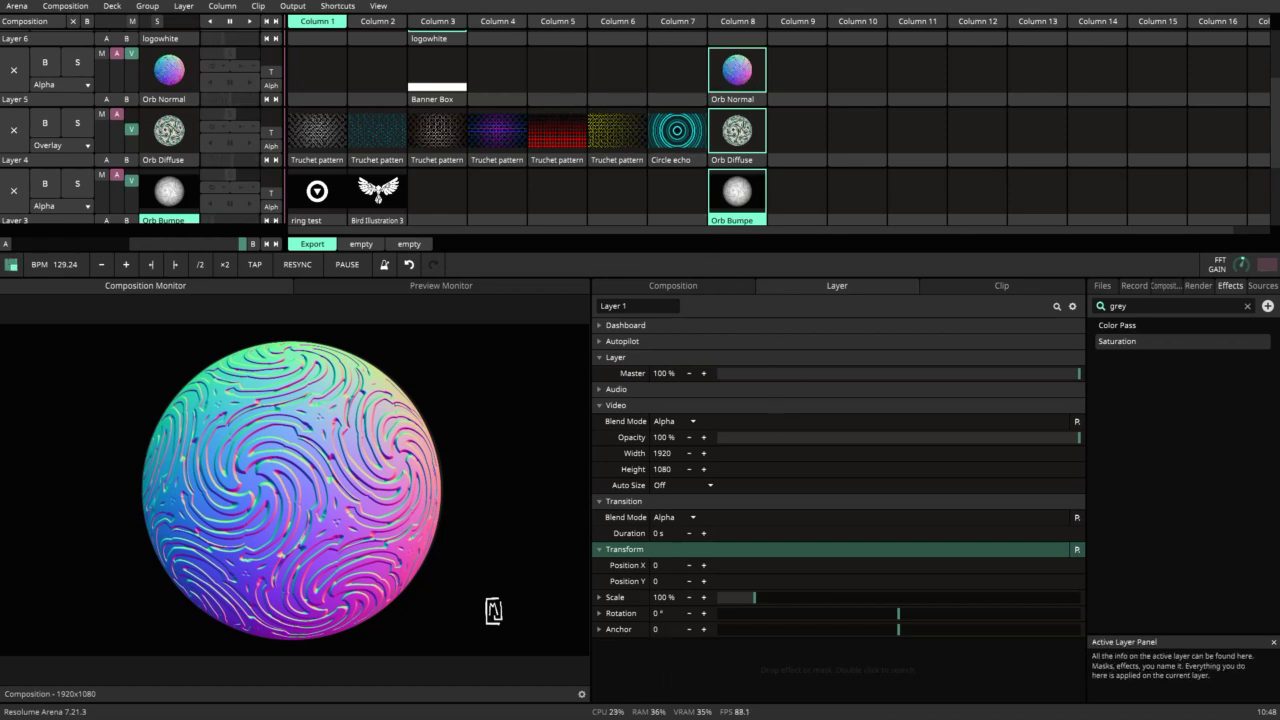
# Step: Clear the Orb Diffuse and Orb Bumpe layers, and enable the bypassed Mapped Normal Lighting effect on the Orb Normal clip
pyautogui.click(13, 130)
pyautogui.click(13, 190)
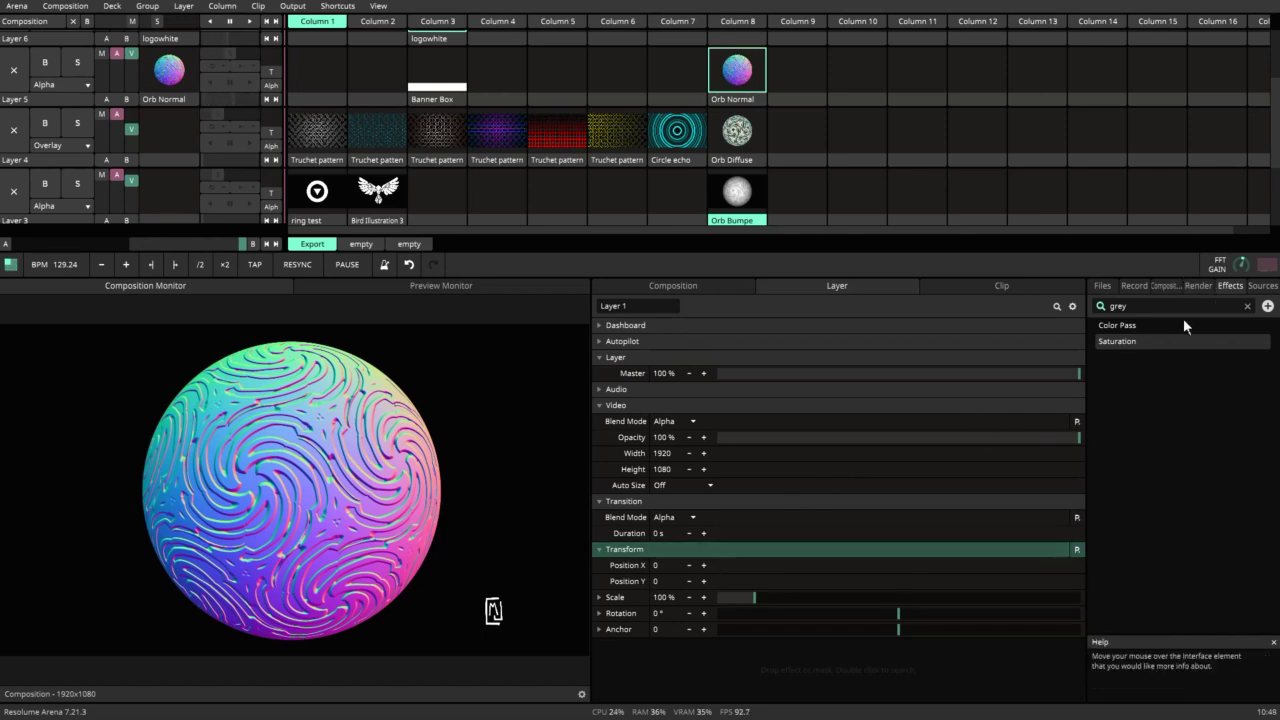
pyautogui.click(737, 73)
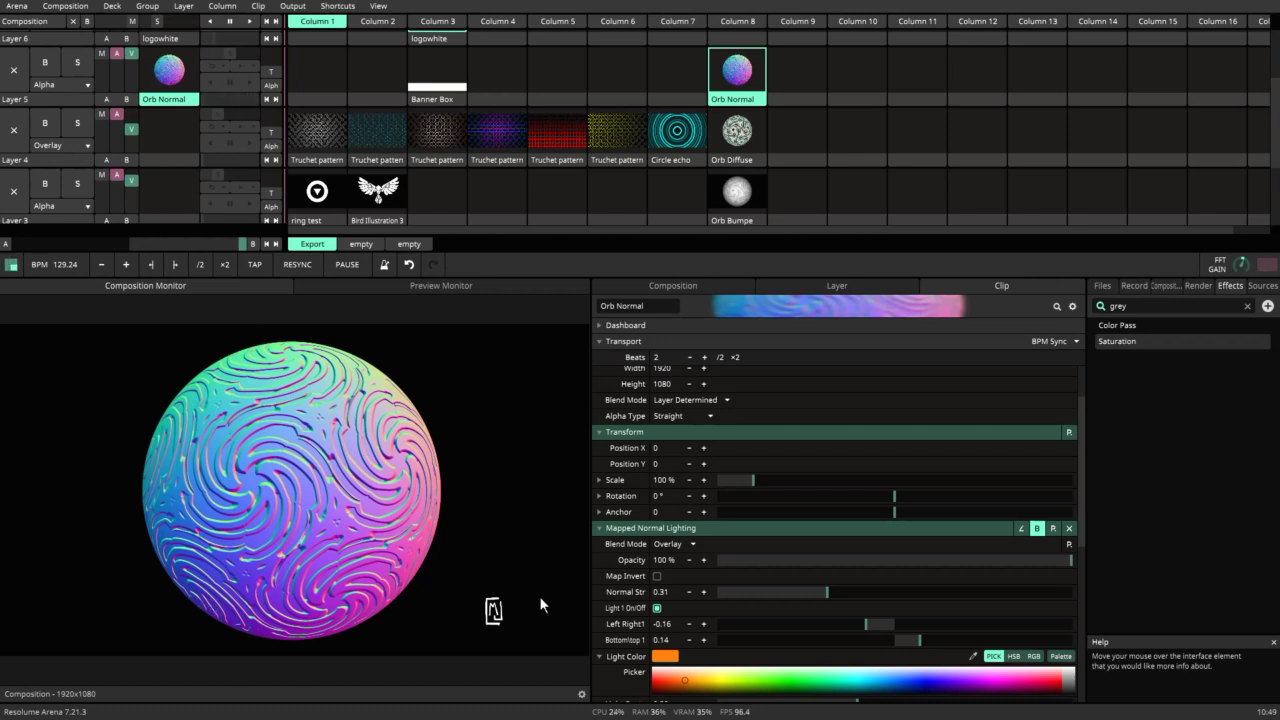
pyautogui.click(1038, 529)
# Step: Set light 1's Left Right to -0.24 and Bottom/top to 0.13, and raise the normal strength to 0.41
pyautogui.scroll(-3, 809, 600)
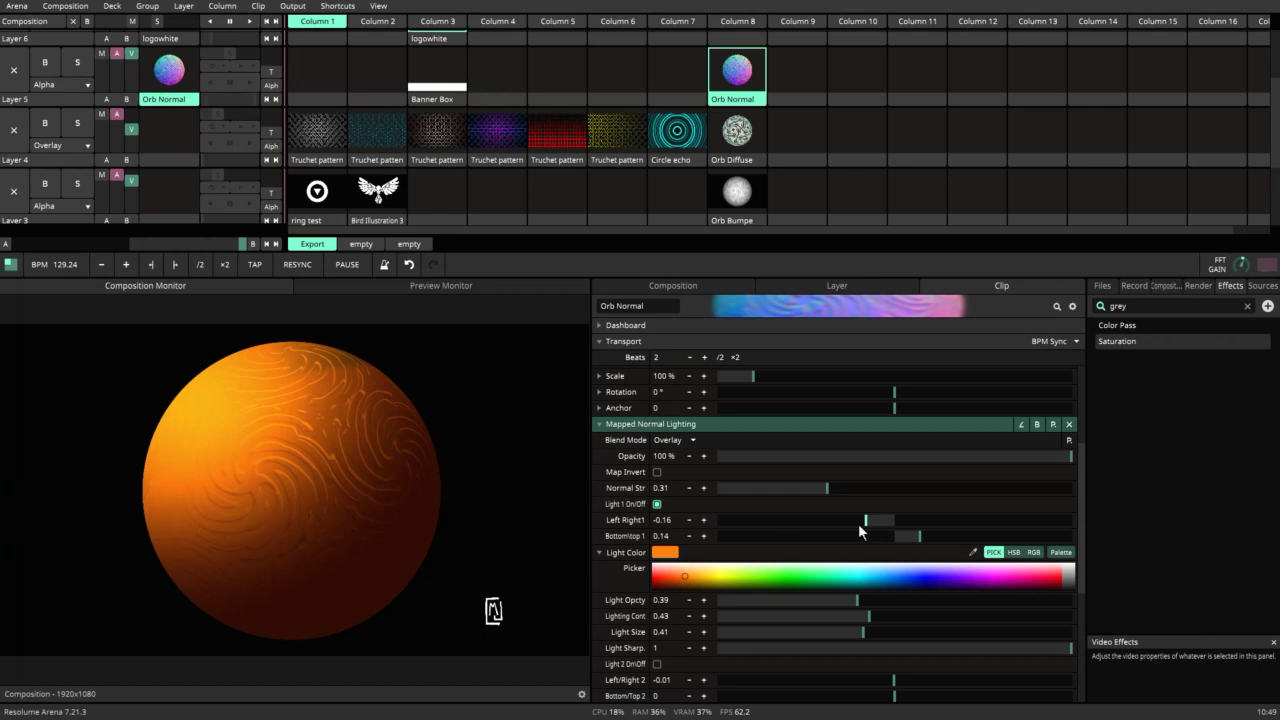
pyautogui.scroll(-3, 636, 539)
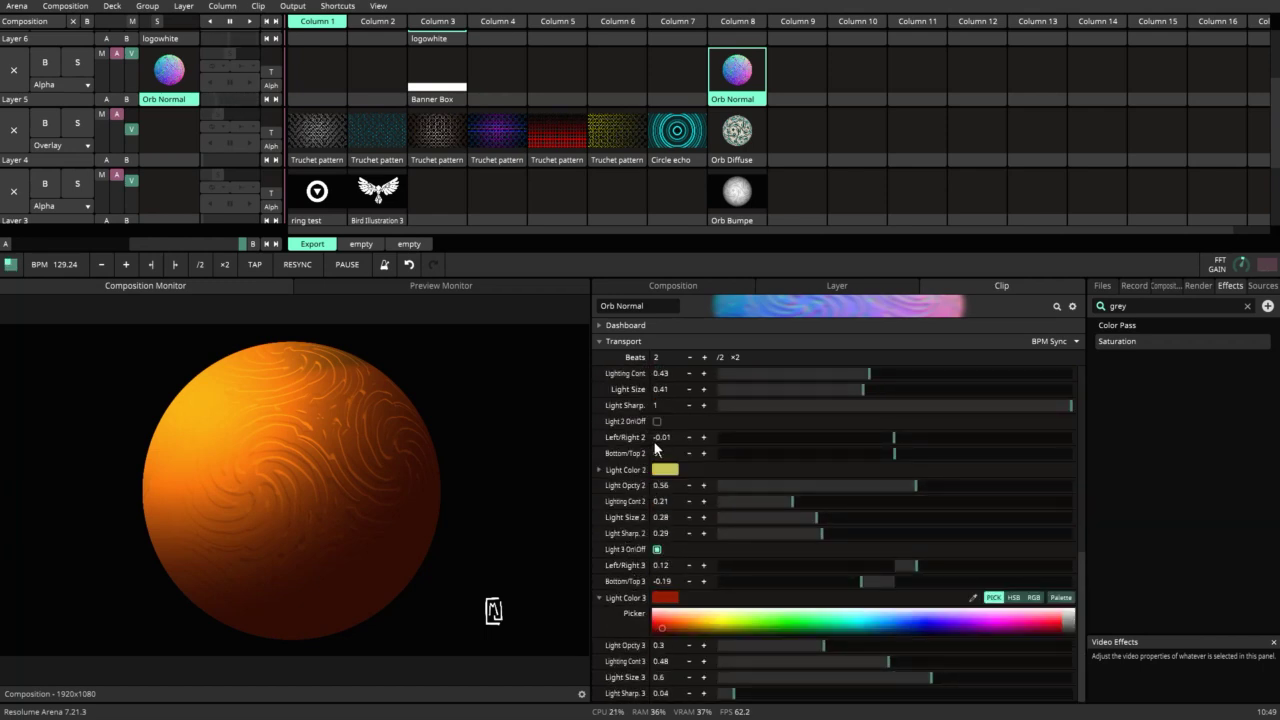
pyautogui.scroll(2, 655, 555)
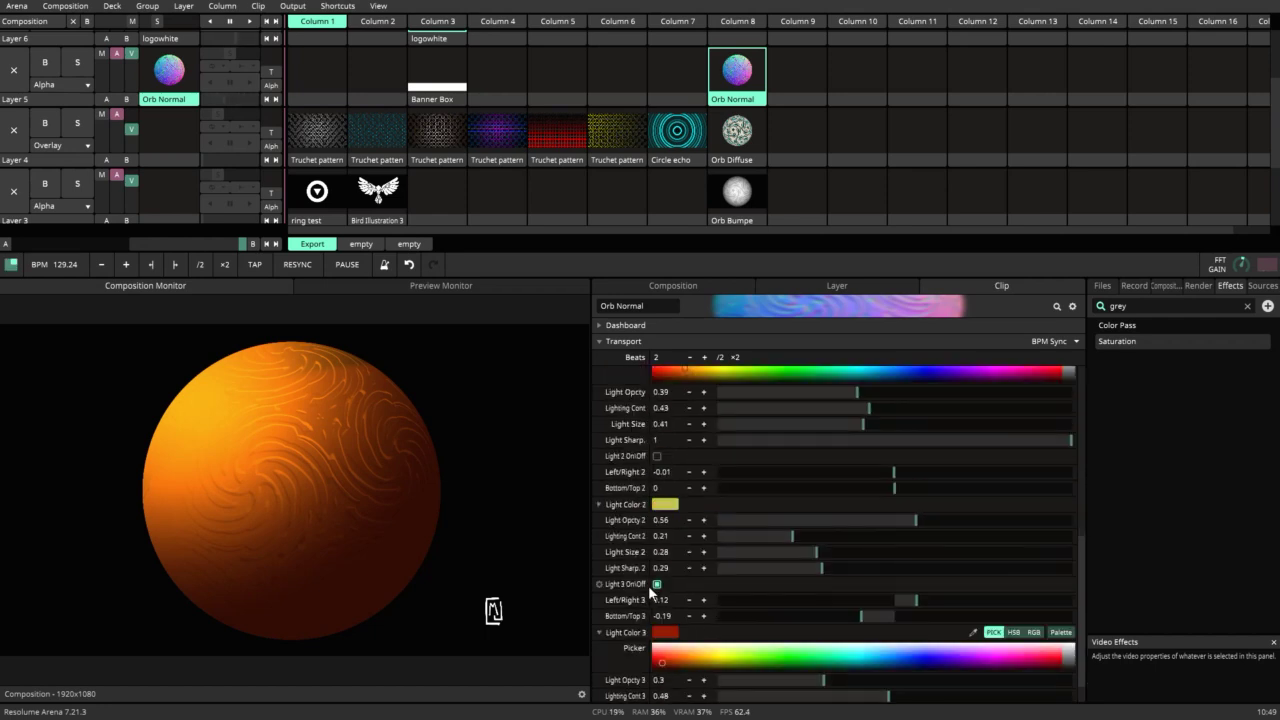
pyautogui.scroll(-1, 649, 587)
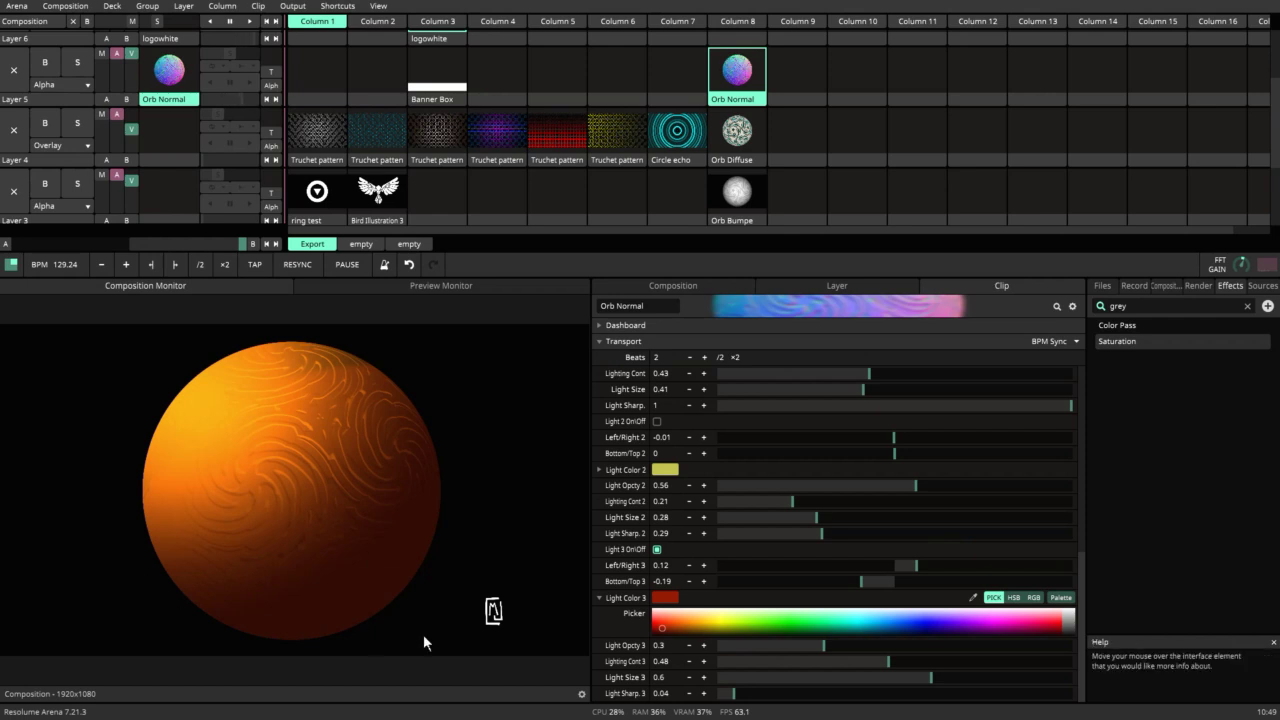
pyautogui.scroll(5, 620, 510)
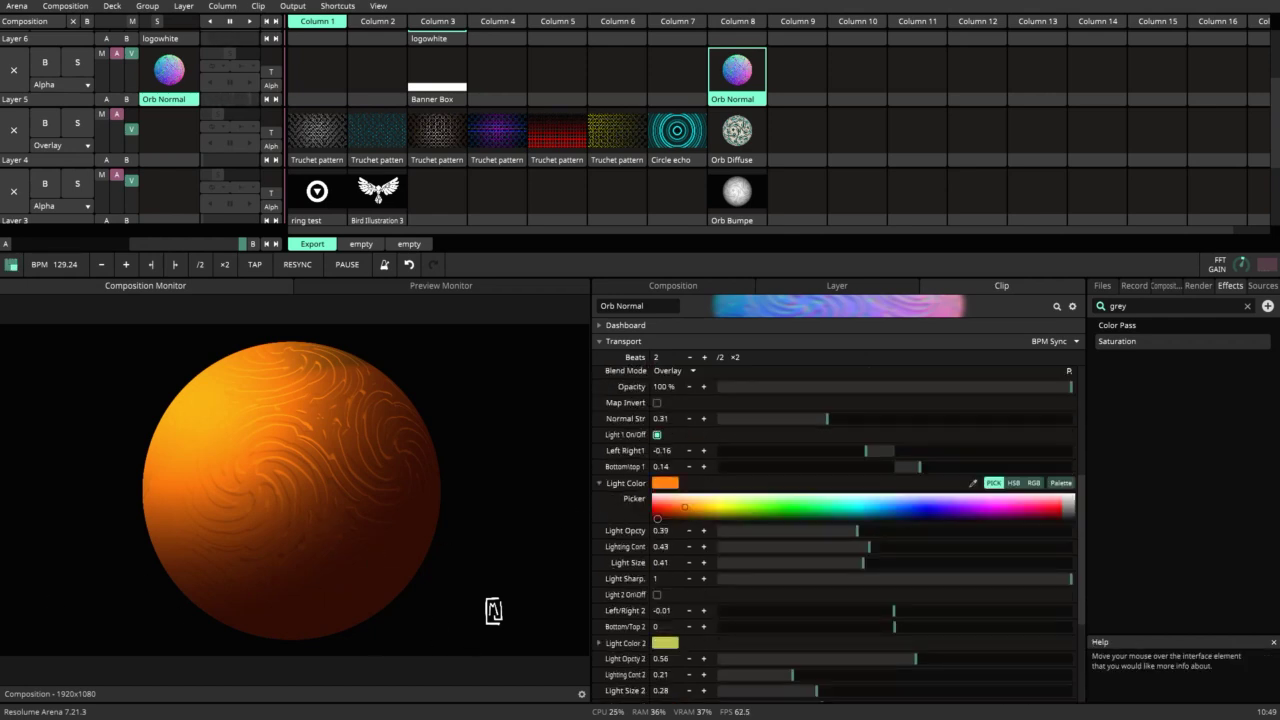
pyautogui.moveTo(868, 593)
pyautogui.mouseDown()
pyautogui.moveTo(935, 595)
pyautogui.moveTo(899, 612)
pyautogui.moveTo(858, 608)
pyautogui.moveTo(927, 594)
pyautogui.moveTo(851, 592)
pyautogui.mouseUp()
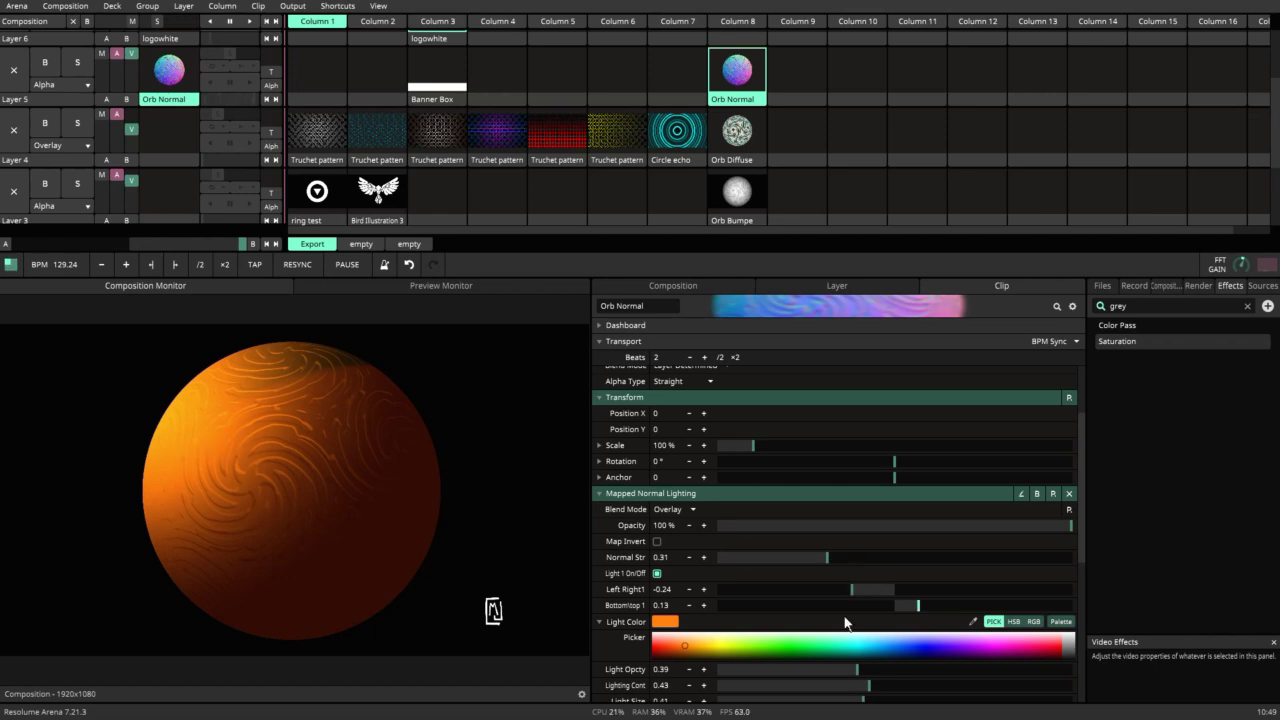
pyautogui.moveTo(842, 564)
pyautogui.mouseDown()
pyautogui.moveTo(874, 570)
pyautogui.moveTo(862, 572)
pyautogui.mouseUp()
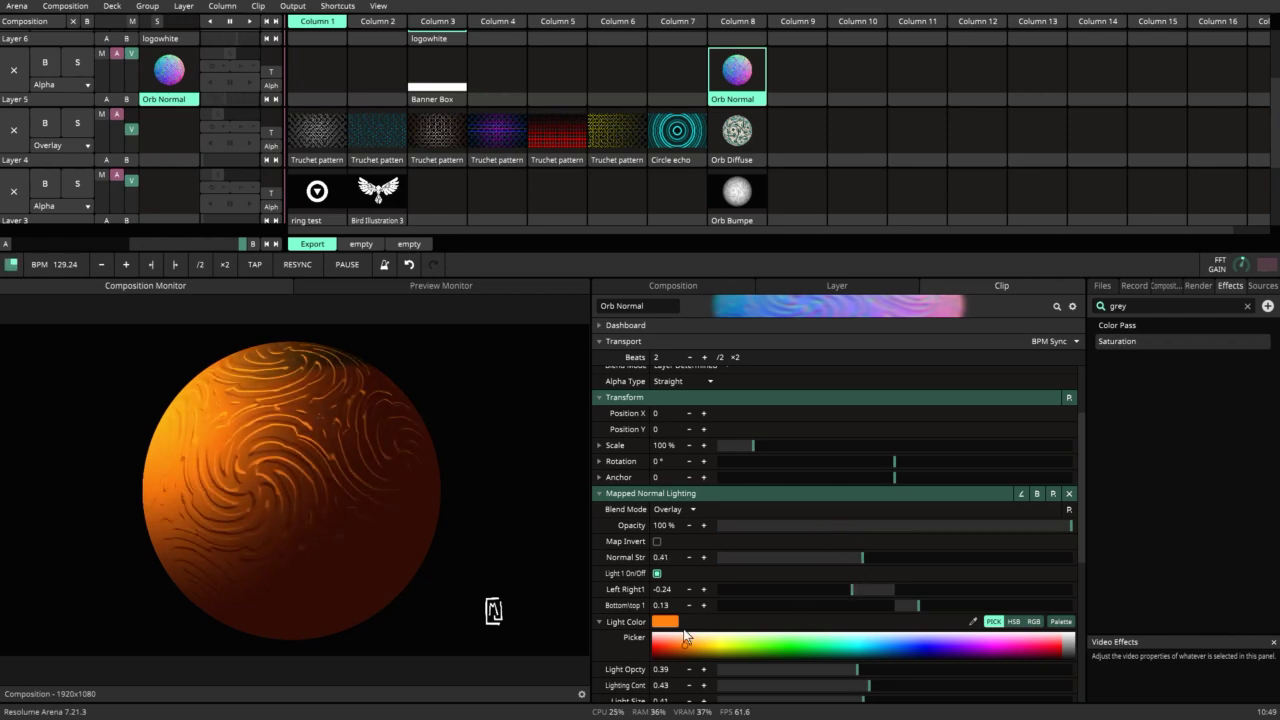
# Step: Set light 1's opacity and lighting contrast to 0.35 and its light size to 0.68
pyautogui.scroll(-2, 820, 632)
pyautogui.moveTo(857, 600); pyautogui.dragTo(843, 628)
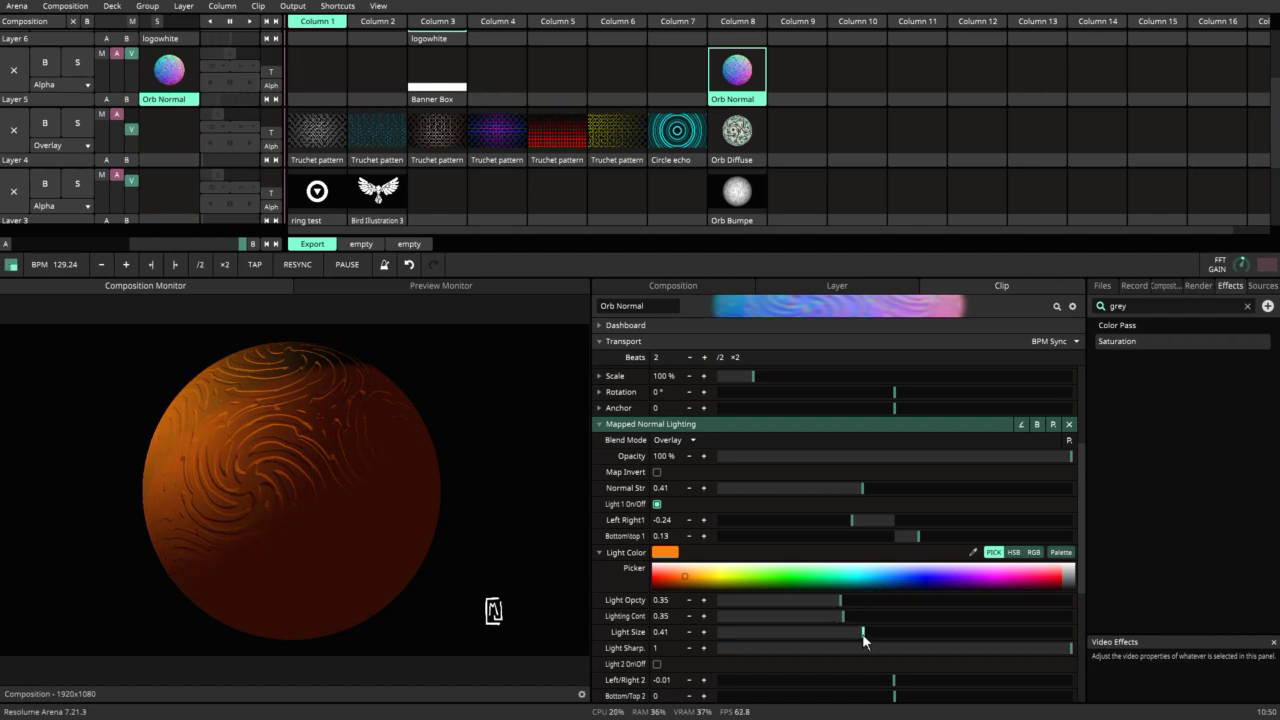
pyautogui.moveTo(863, 637); pyautogui.dragTo(958, 640)
# Step: Reposition light 1 to Left Right -0.22 and Bottom/top 0.33, and test a weaker normal strength before setting it to 0.41
pyautogui.moveTo(855, 520); pyautogui.dragTo(881, 522)
pyautogui.moveTo(805, 521); pyautogui.dragTo(860, 524)
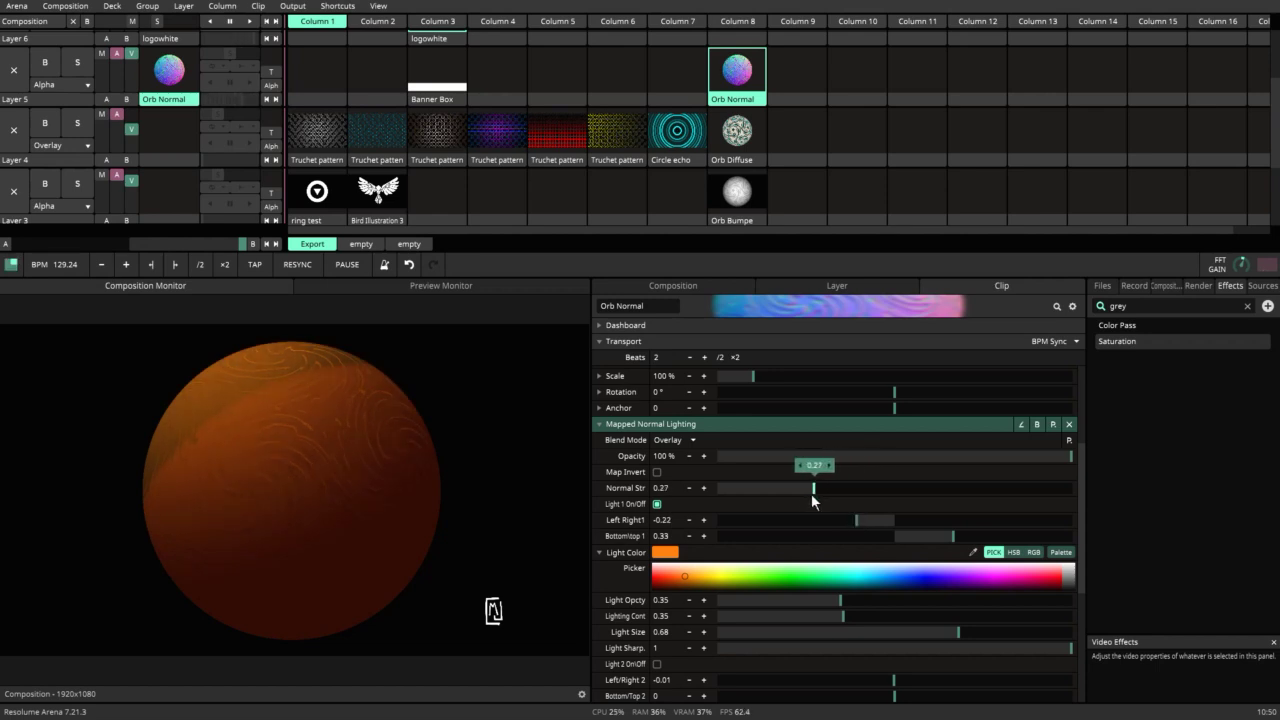
pyautogui.moveTo(858, 497); pyautogui.dragTo(863, 496)
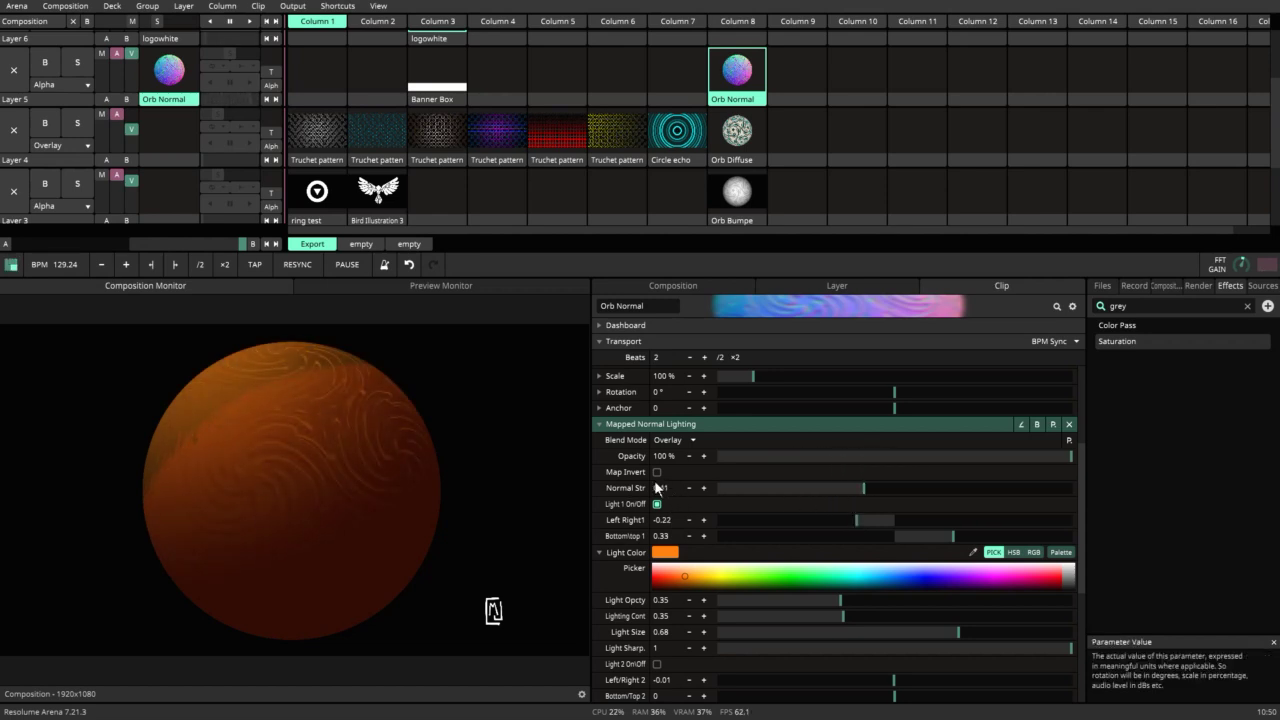
# Step: Invert the normal map, set light 1's Left Right to -0.31, and change its light color to yellow-orange
pyautogui.click(657, 472)
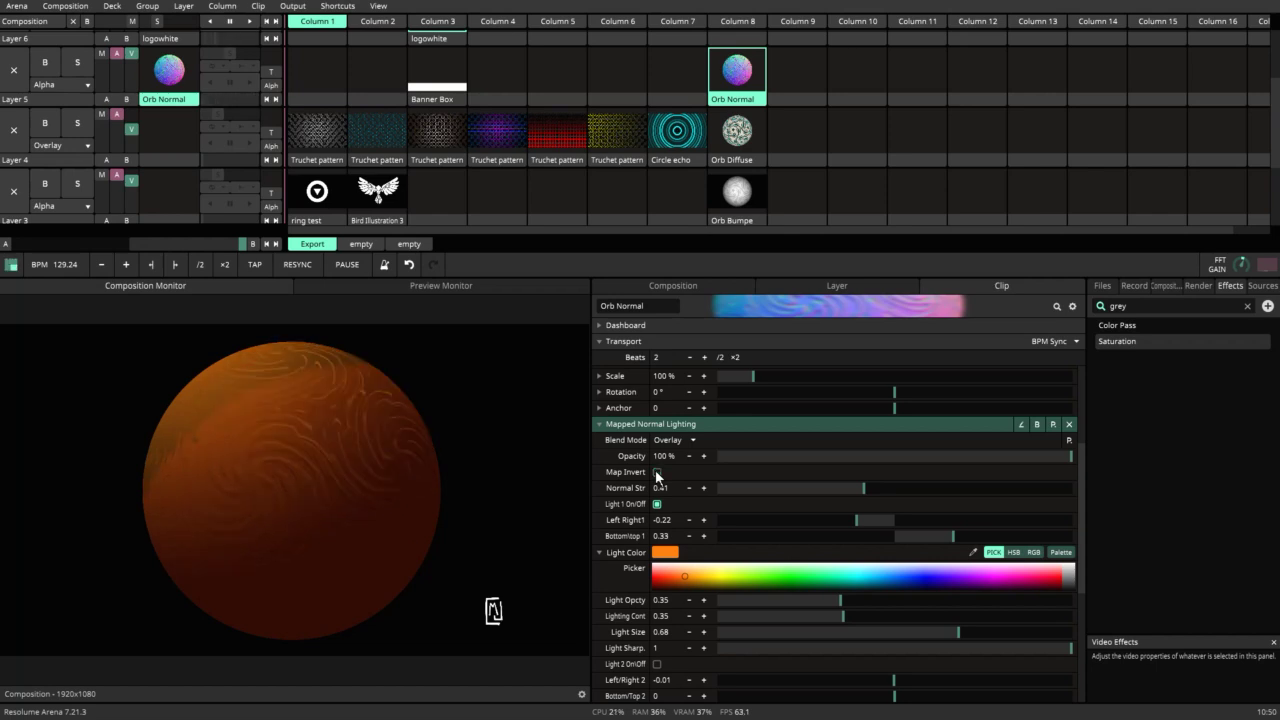
pyautogui.moveTo(857, 528)
pyautogui.mouseDown()
pyautogui.moveTo(922, 536)
pyautogui.moveTo(873, 548)
pyautogui.moveTo(840, 538)
pyautogui.mouseUp()
pyautogui.click(703, 573)
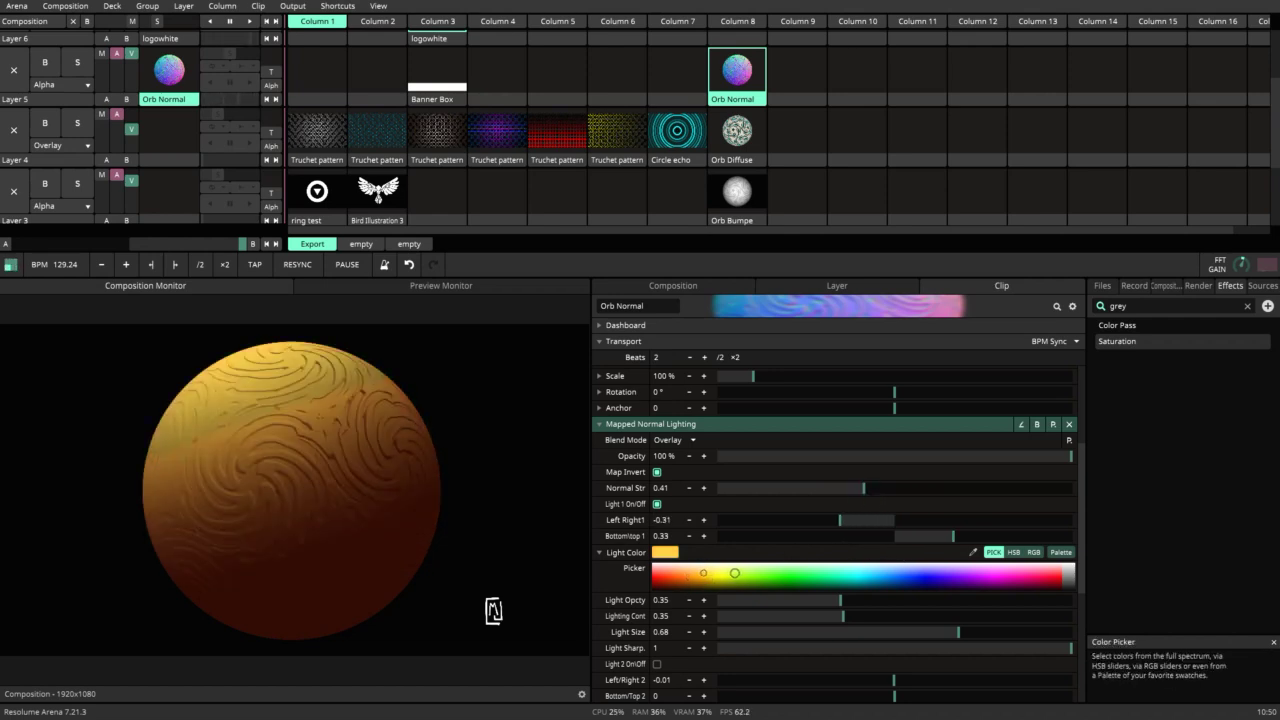
# Step: Shift light 1's Left Right to 0.13 and try animating that parameter with BPM Sync
pyautogui.scroll(-5, 662, 614)
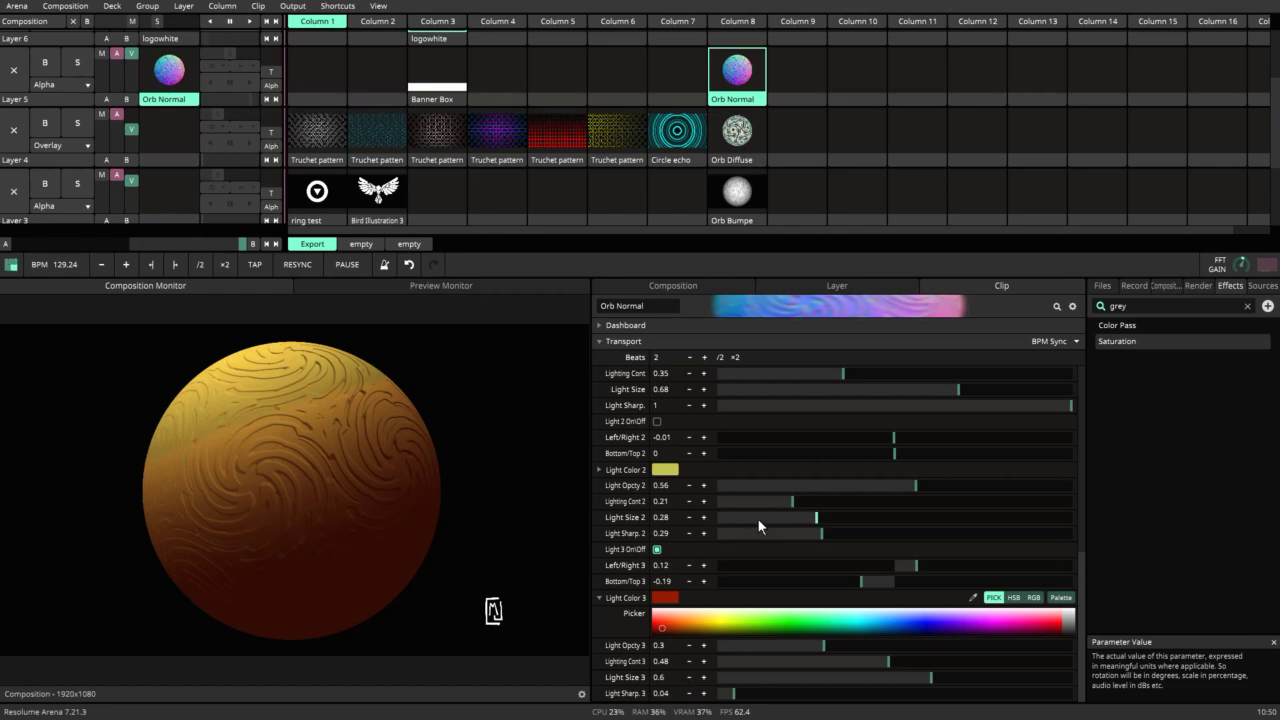
pyautogui.scroll(5, 759, 520)
pyautogui.moveTo(839, 494); pyautogui.dragTo(917, 492)
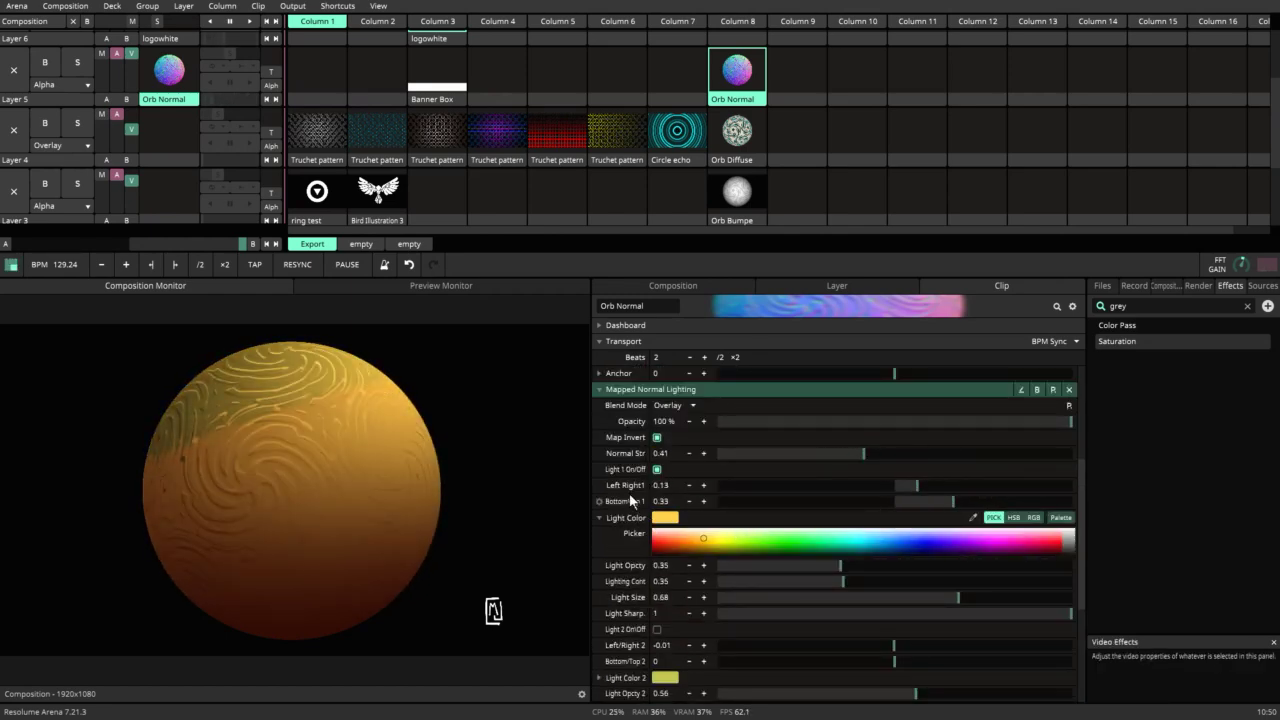
pyautogui.click(599, 486)
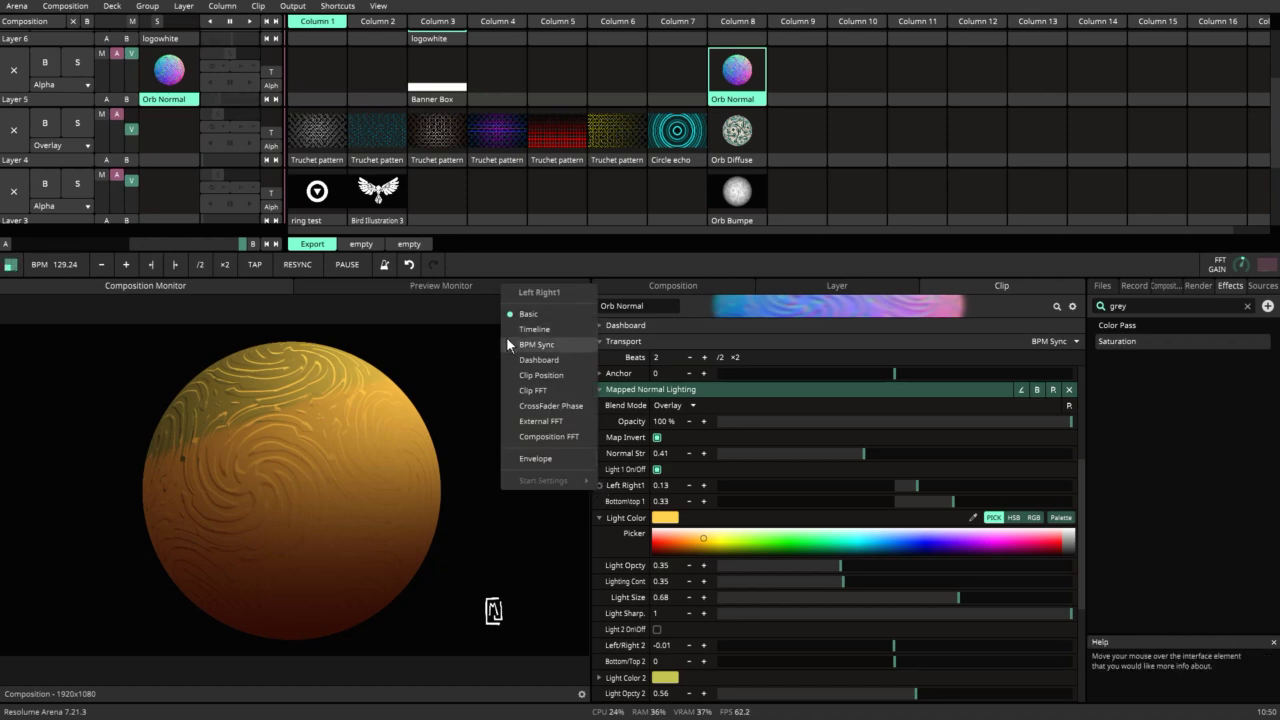
pyautogui.click(539, 336)
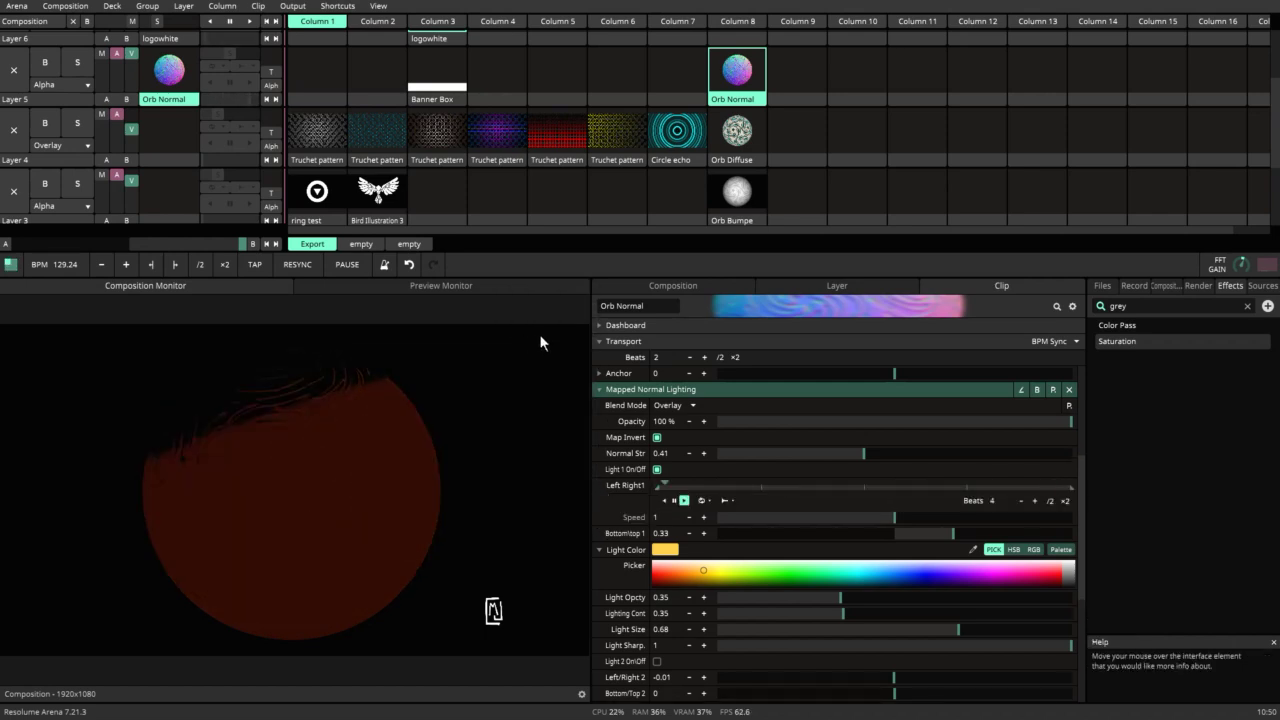
# Step: Animate light 1's Left Right with Timeline in Bounce mode, narrowing the in and out points to the middle of the range
pyautogui.click(596, 486)
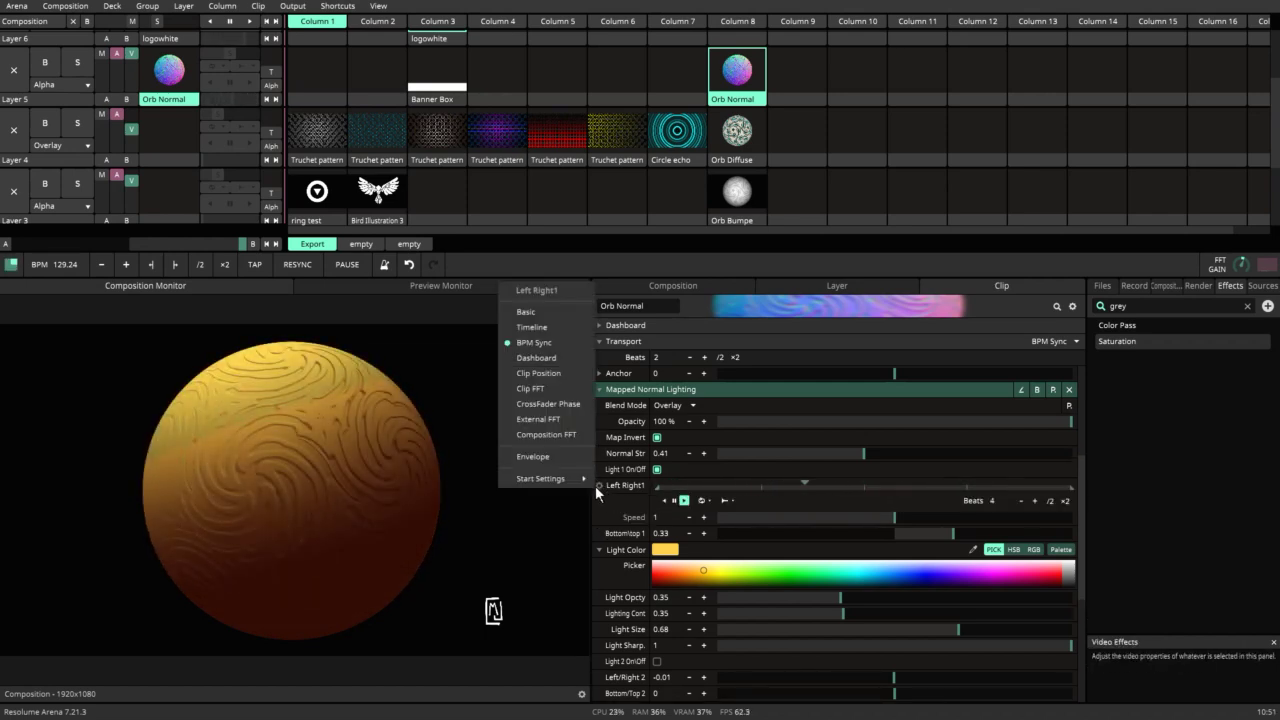
pyautogui.click(532, 329)
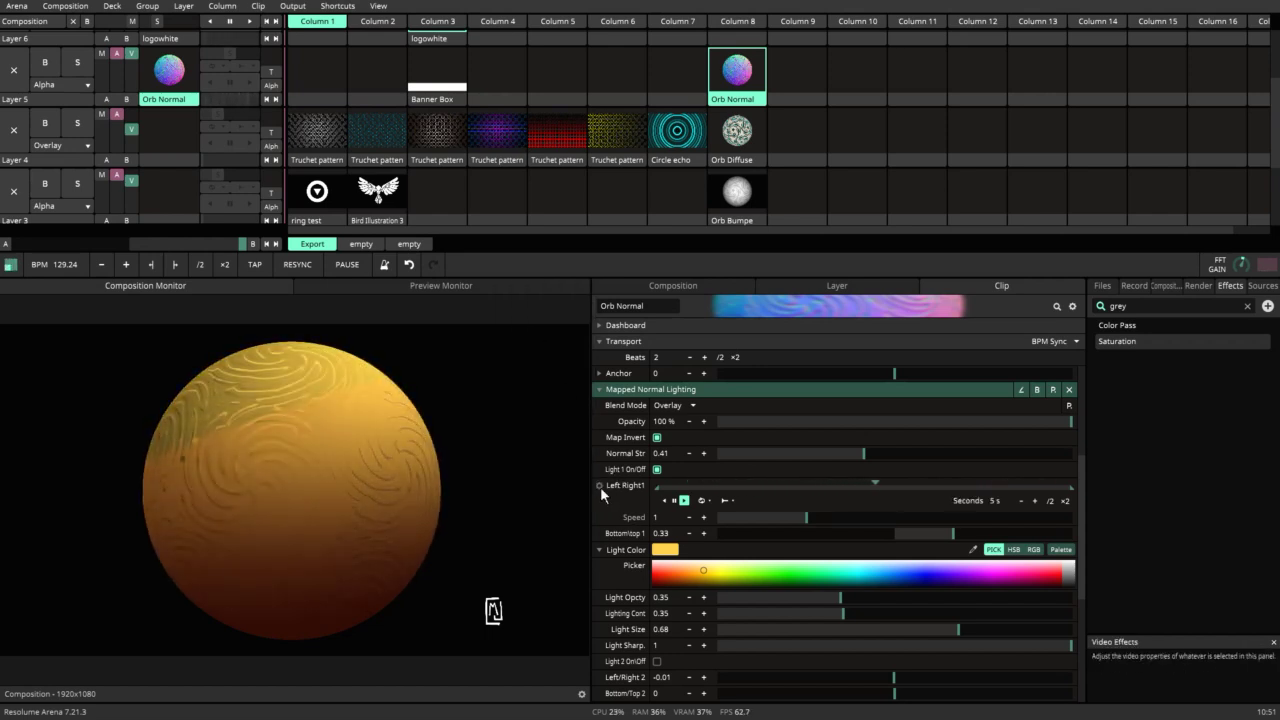
pyautogui.click(702, 500)
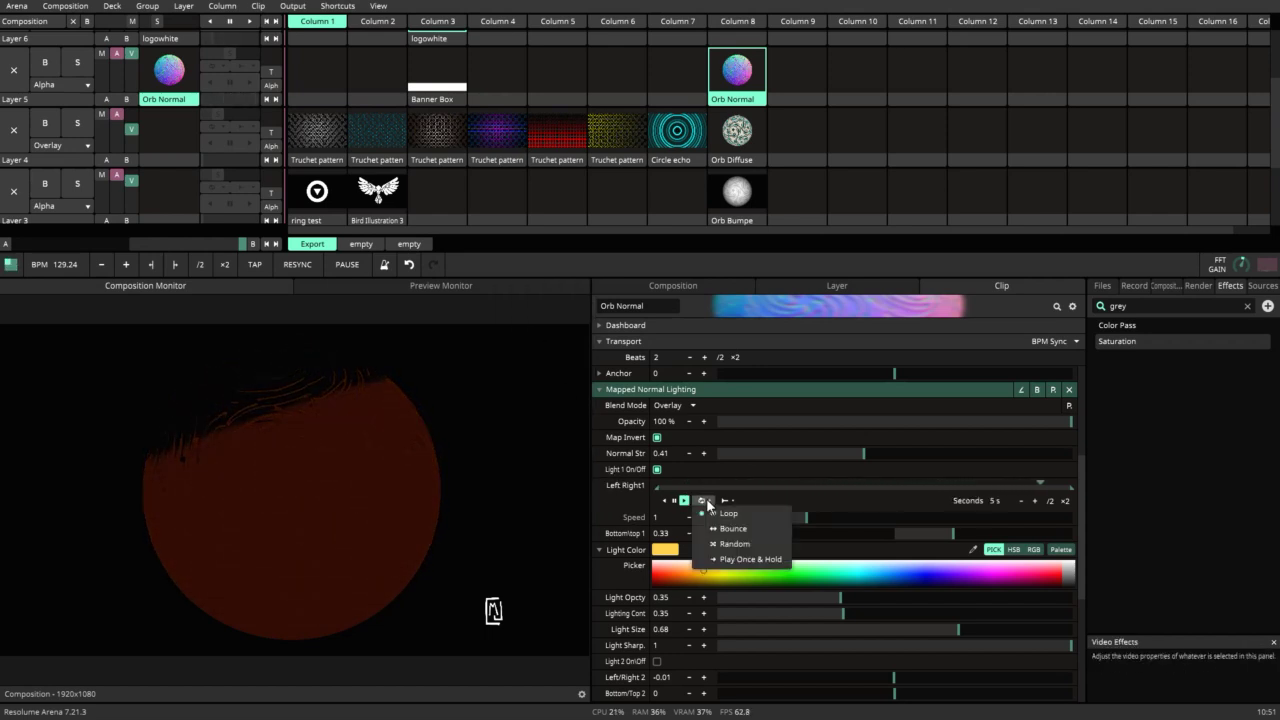
pyautogui.click(730, 528)
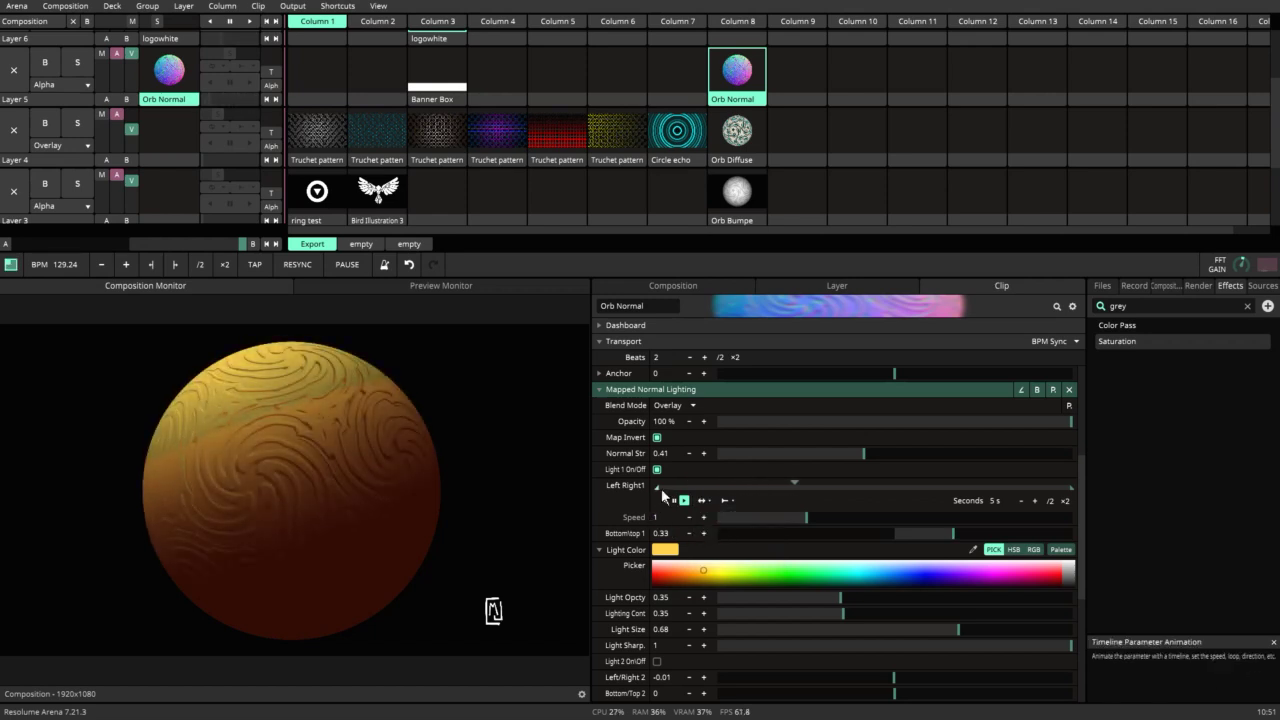
pyautogui.moveTo(663, 486); pyautogui.dragTo(972, 481)
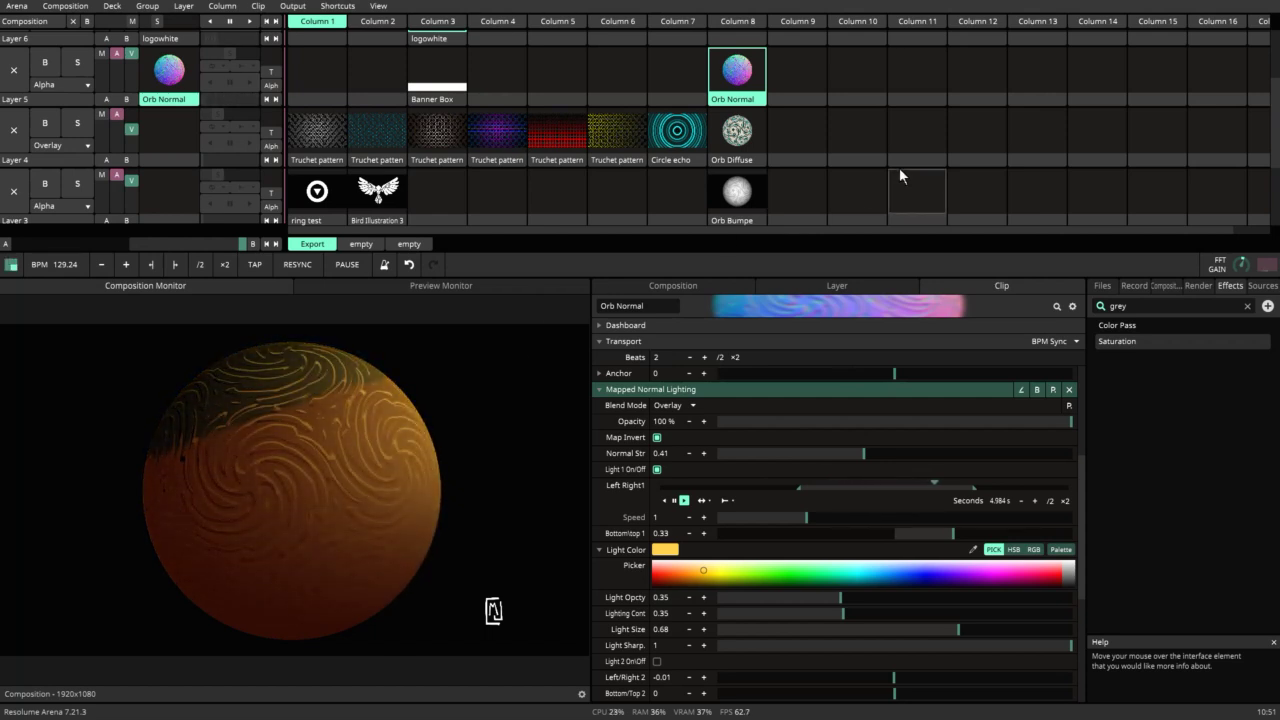
# Step: Trigger the Orb Diffuse clip on its own by clearing the Orb Normal layer, and test its Saturation before setting it to 0
pyautogui.click(735, 140)
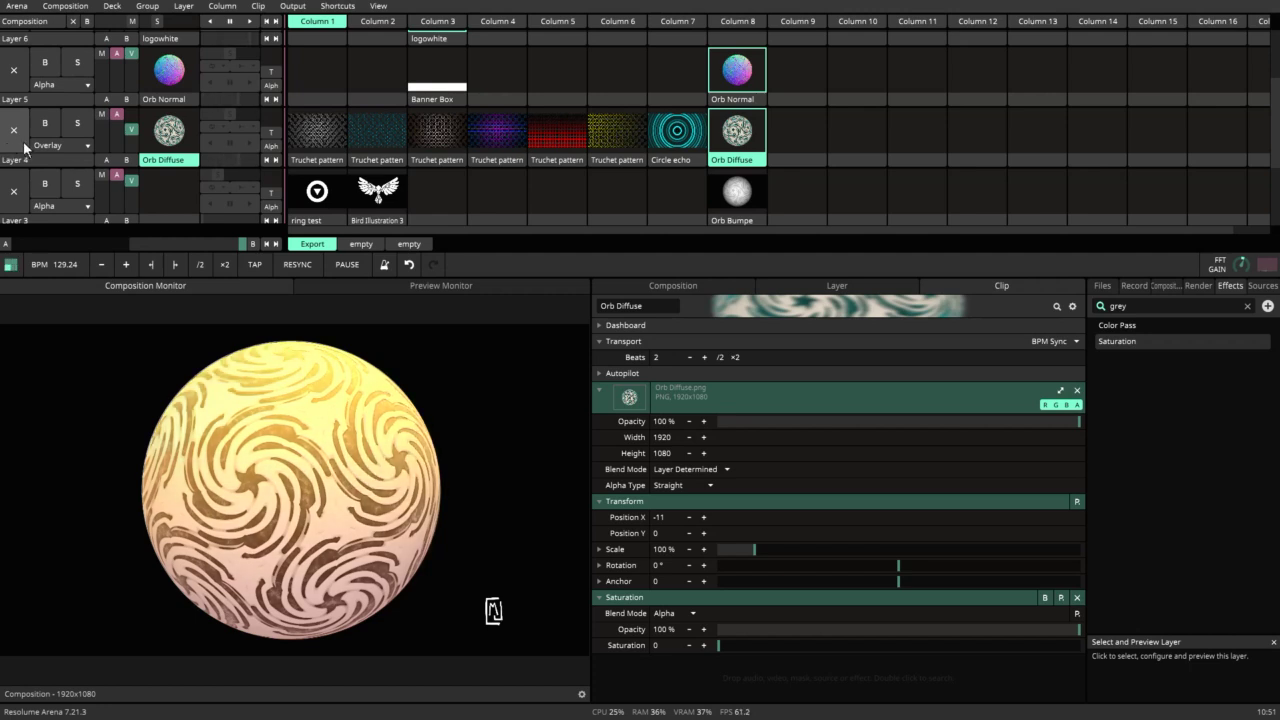
pyautogui.click(14, 70)
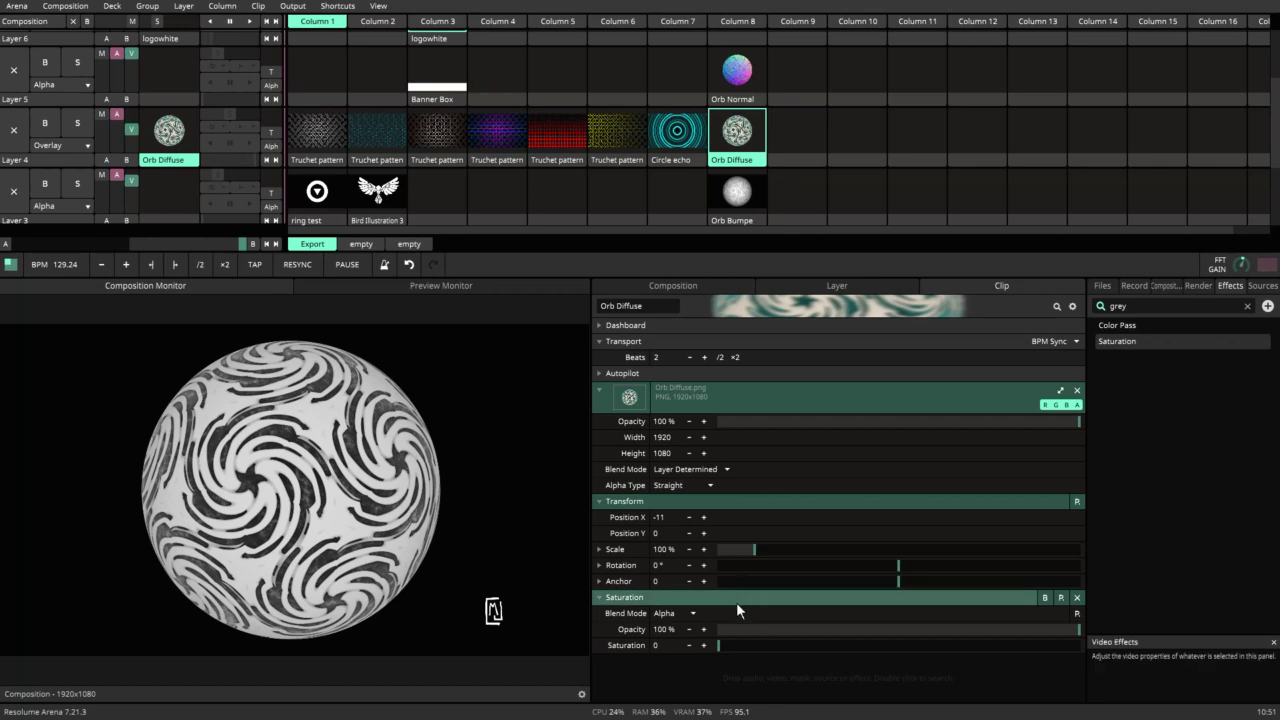
pyautogui.moveTo(727, 648); pyautogui.dragTo(561, 650)
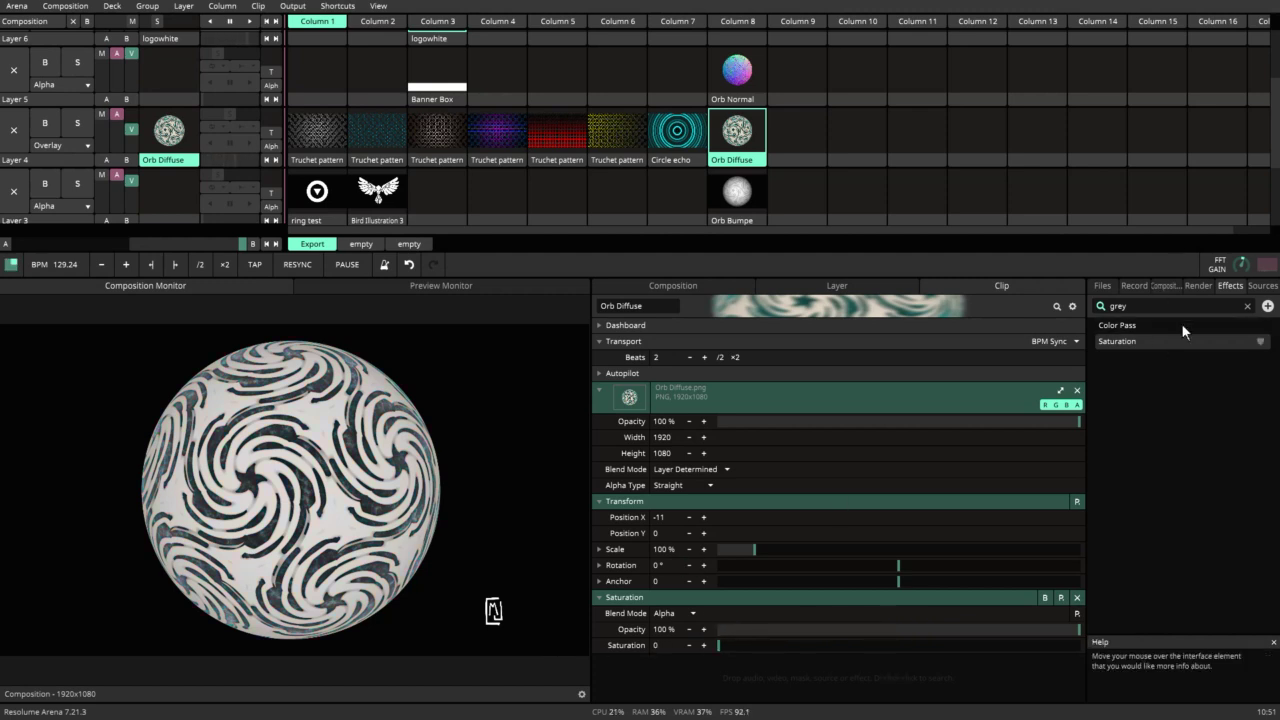
# Step: Search the effects for "color" and add Colorize to the Orb Diffuse clip below Saturation
pyautogui.doubleClick(1118, 306)
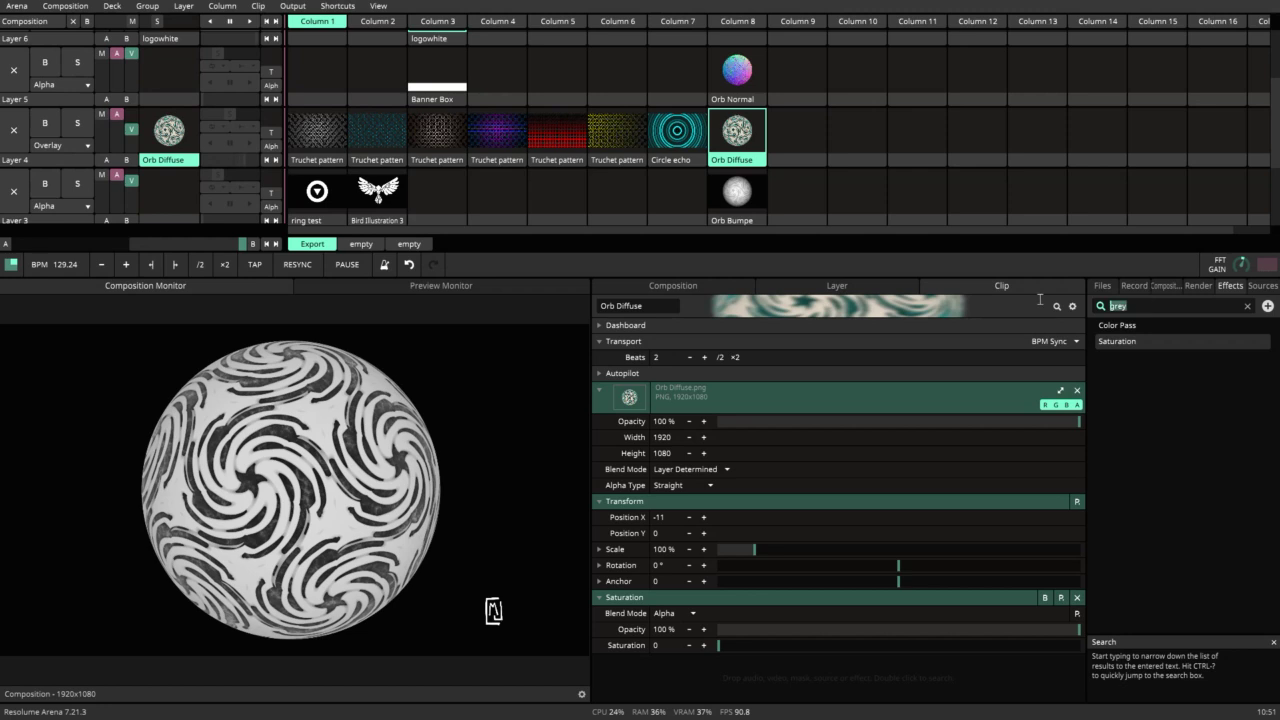
pyautogui.write('color')
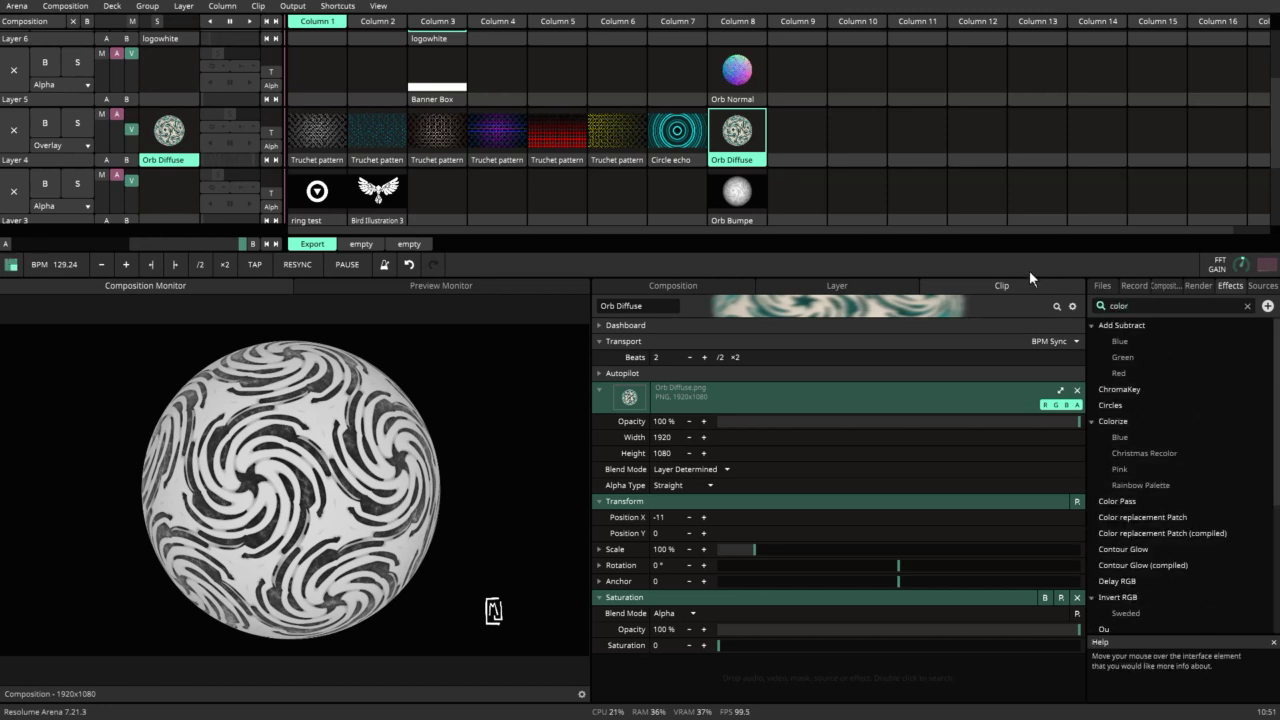
pyautogui.moveTo(1116, 424); pyautogui.dragTo(700, 650)
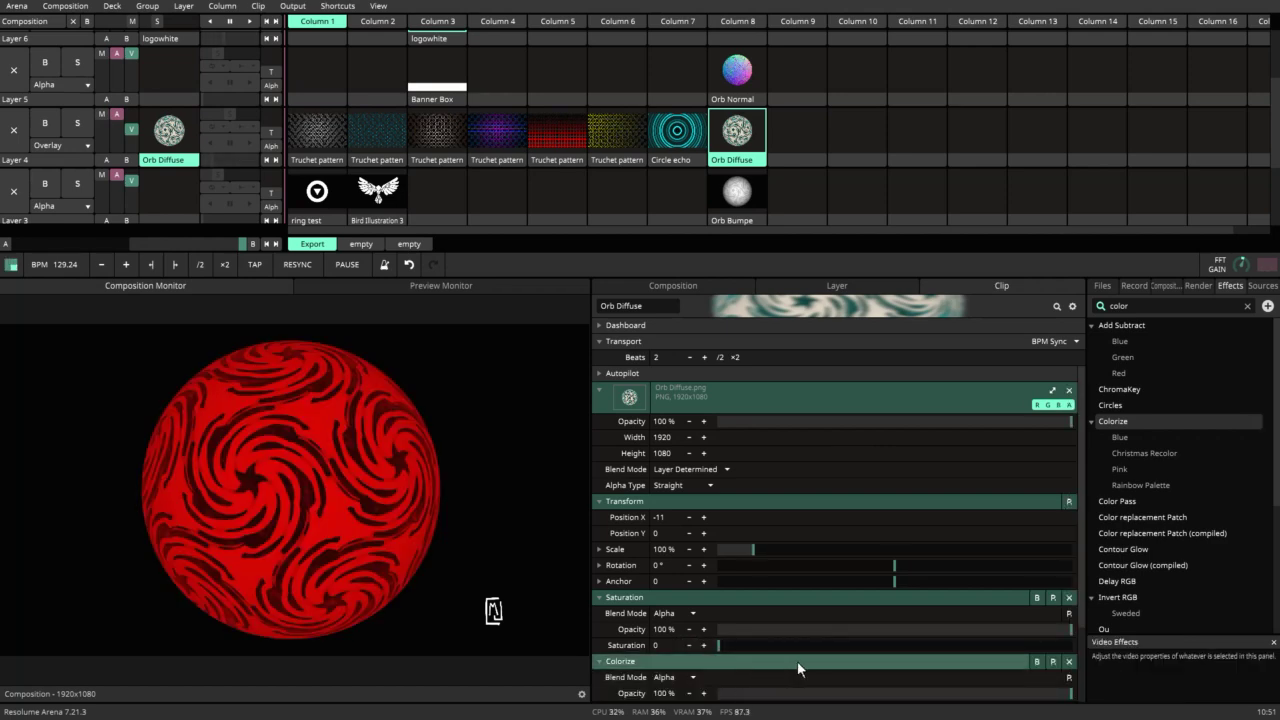
# Step: Set the Colorize effect's blend mode to Overlay and lower its opacity to 42%
pyautogui.scroll(-2, 797, 661)
pyautogui.click(668, 583)
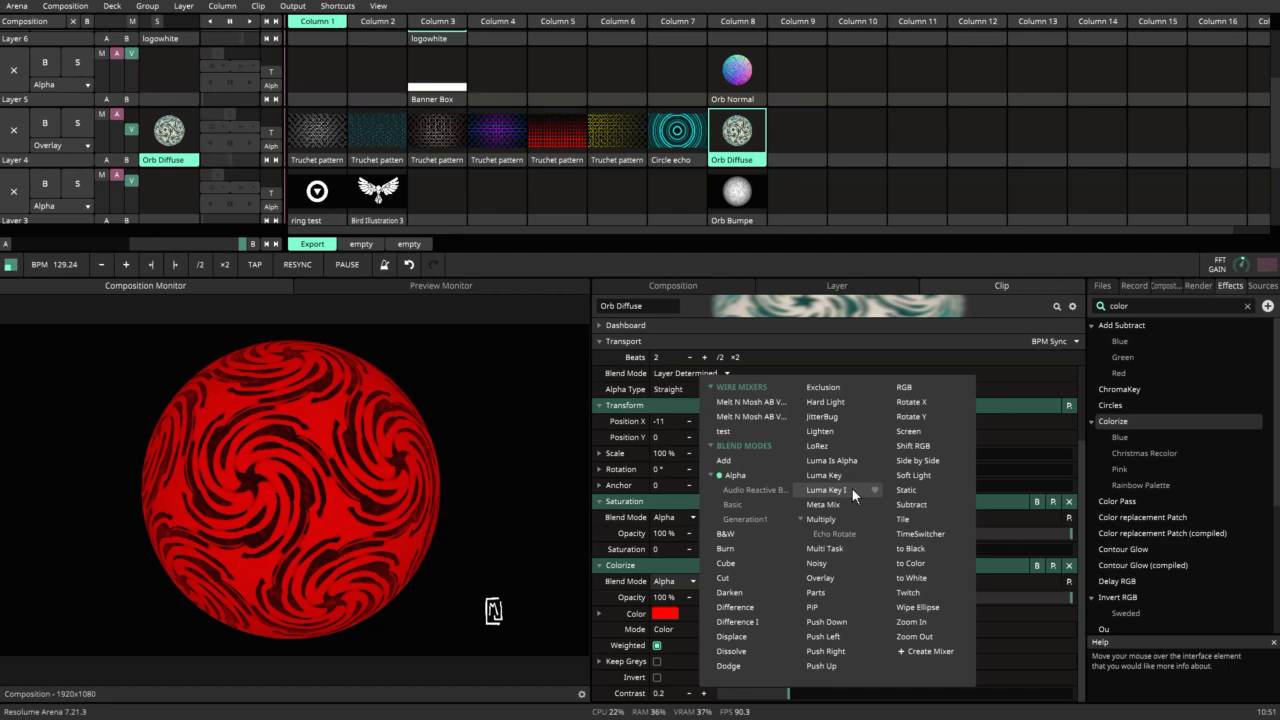
pyautogui.click(840, 580)
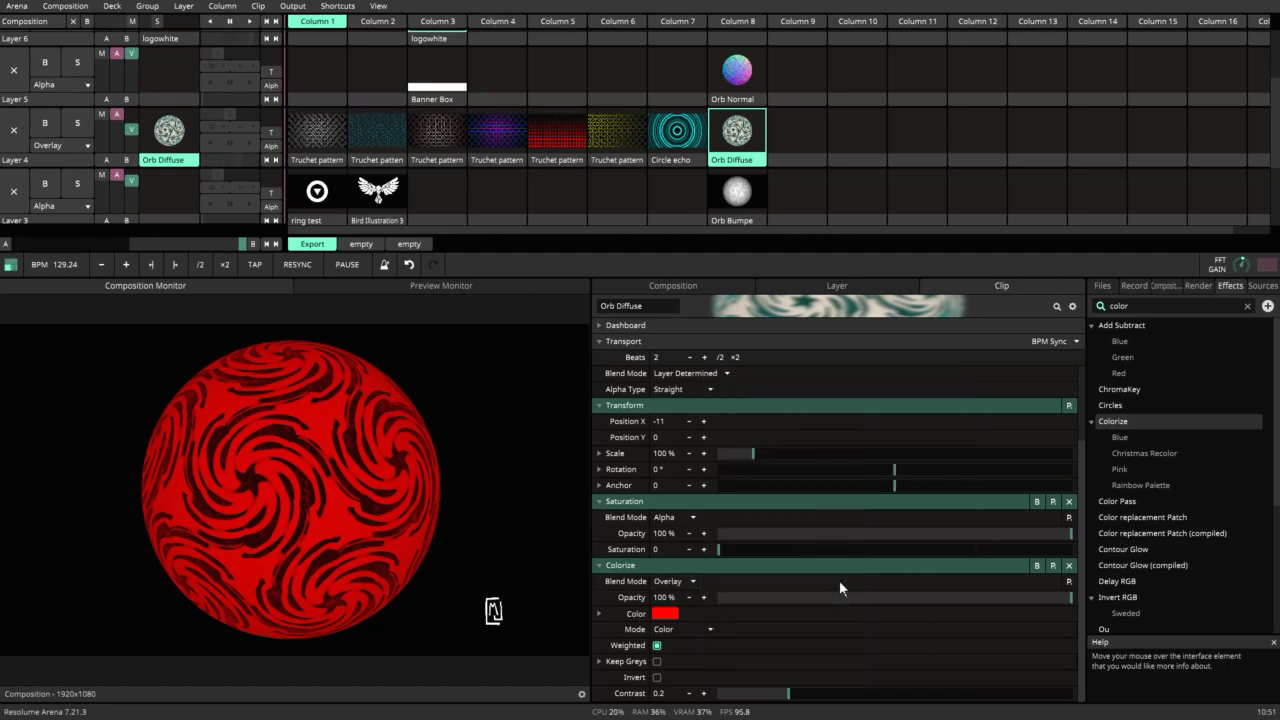
pyautogui.moveTo(1069, 599); pyautogui.dragTo(866, 607)
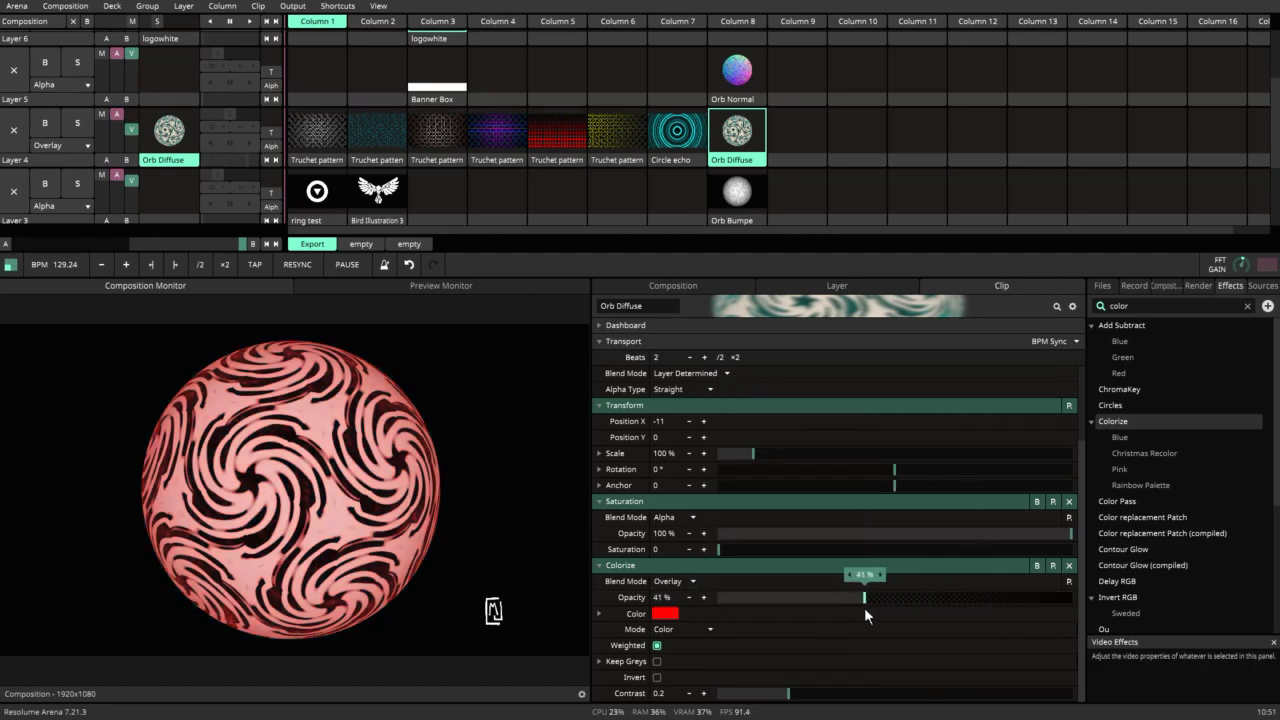
# Step: Change the Colorize color to light blue and trigger the Orb Normal clip again alongside Orb Diffuse
pyautogui.click(660, 614)
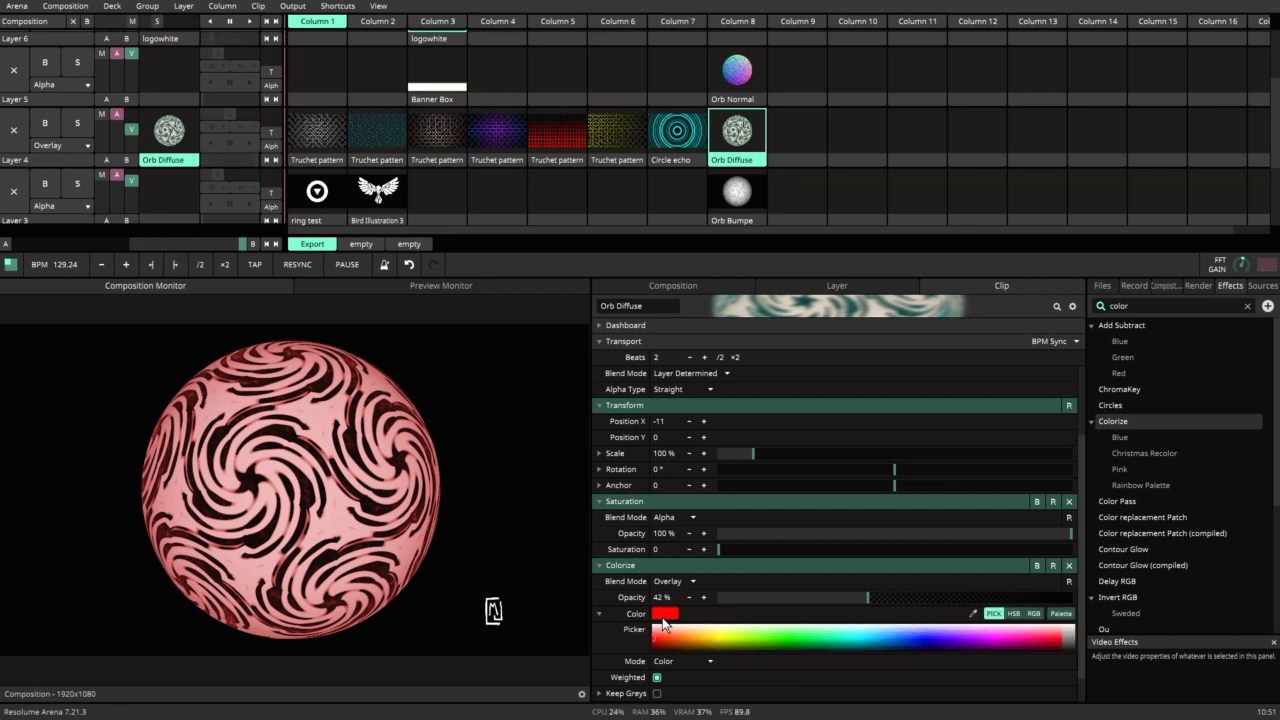
pyautogui.moveTo(748, 636); pyautogui.dragTo(892, 636)
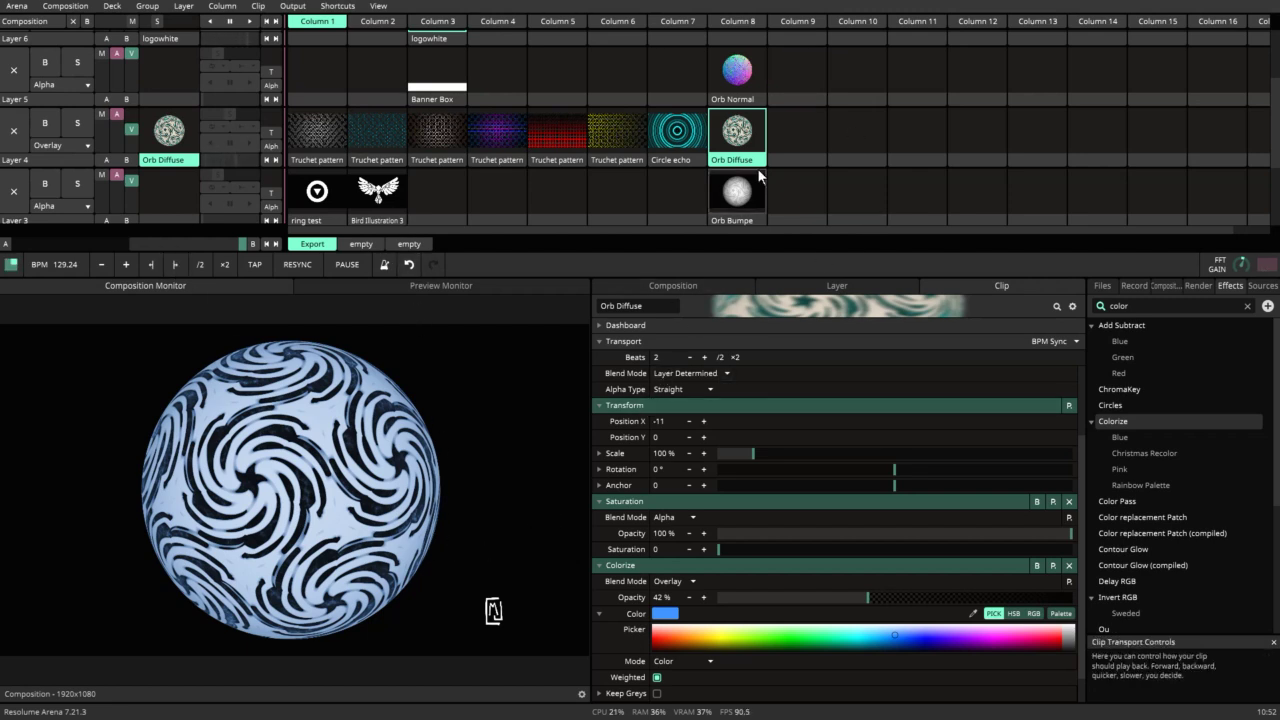
pyautogui.click(740, 75)
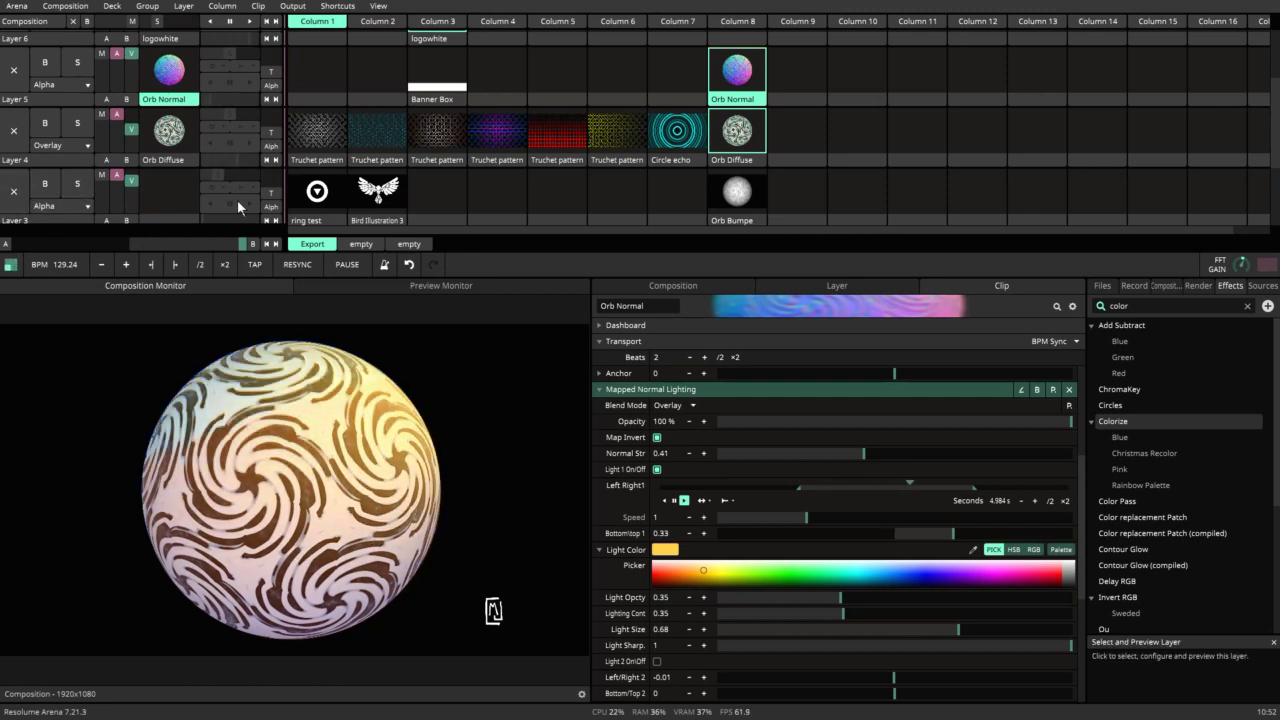
# Step: Clear the Orb Diffuse and Orb Normal layers and trigger the Orb Bumpe clip on its own
pyautogui.click(14, 130)
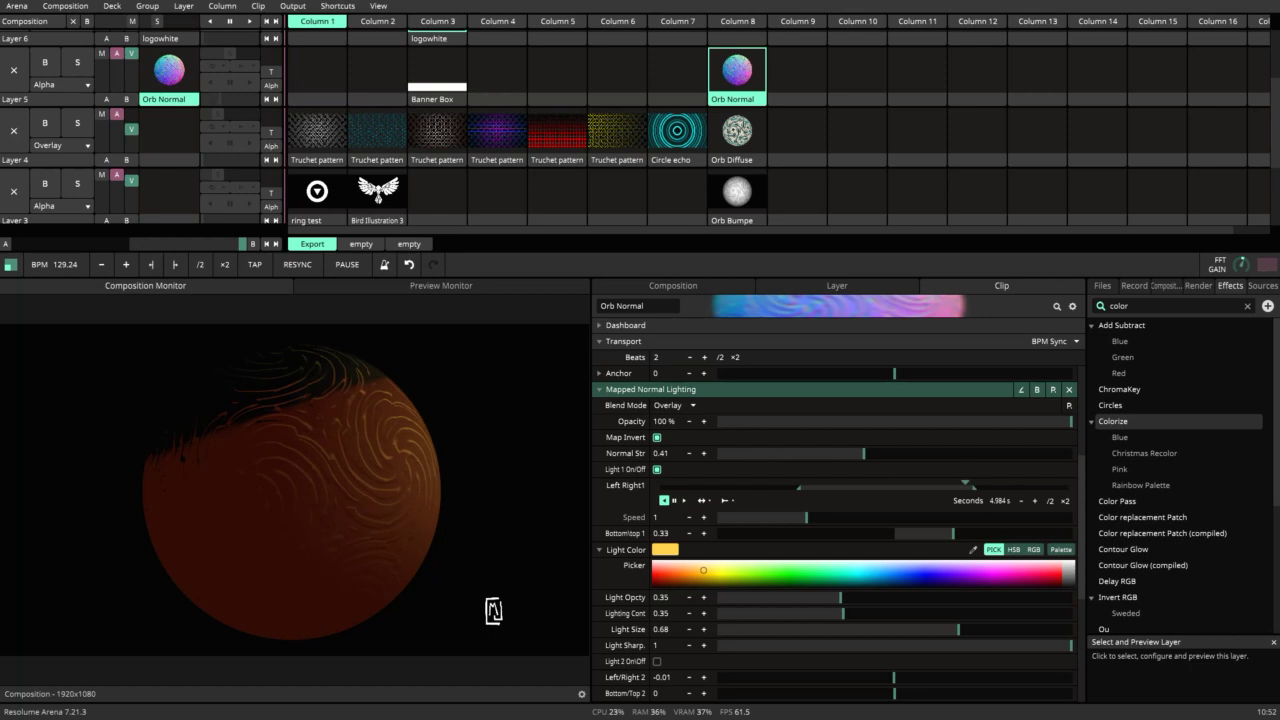
pyautogui.click(14, 68)
pyautogui.click(740, 191)
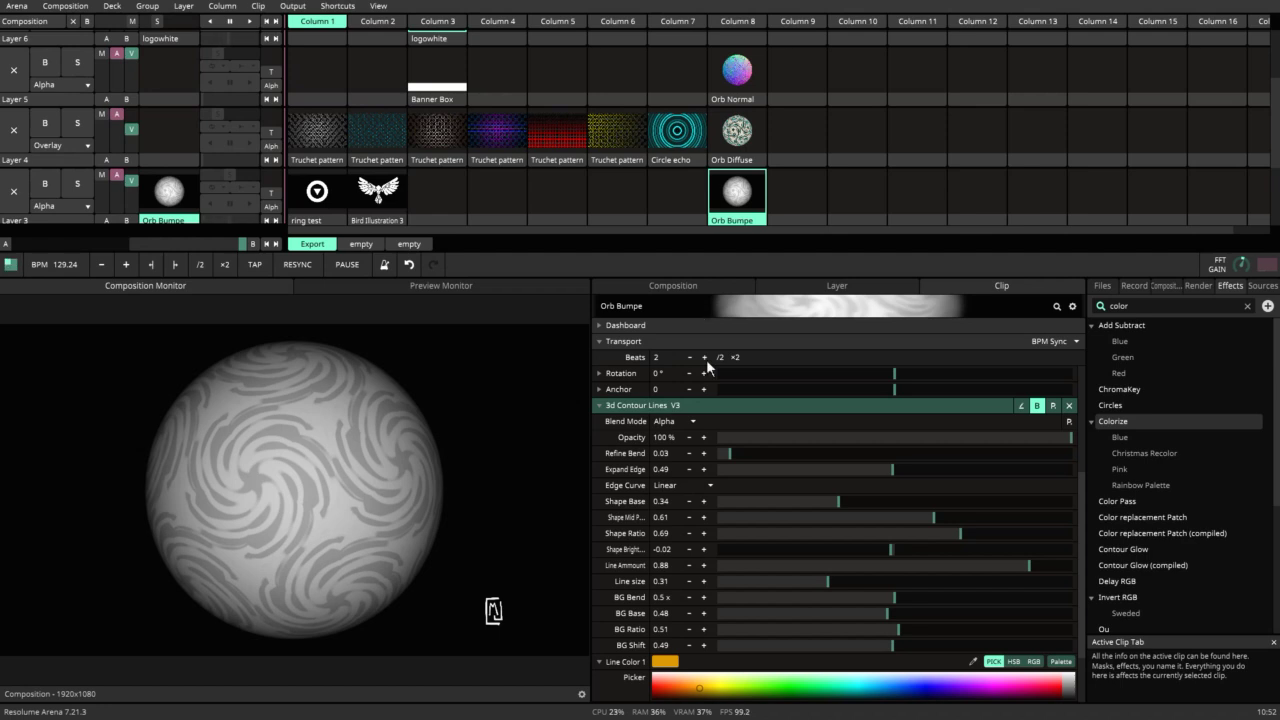
# Step: Preview the Orb Normal and Orb Diffuse clips together over Orb Bumpe, and clear both upper layers again
pyautogui.click(733, 80)
pyautogui.click(737, 135)
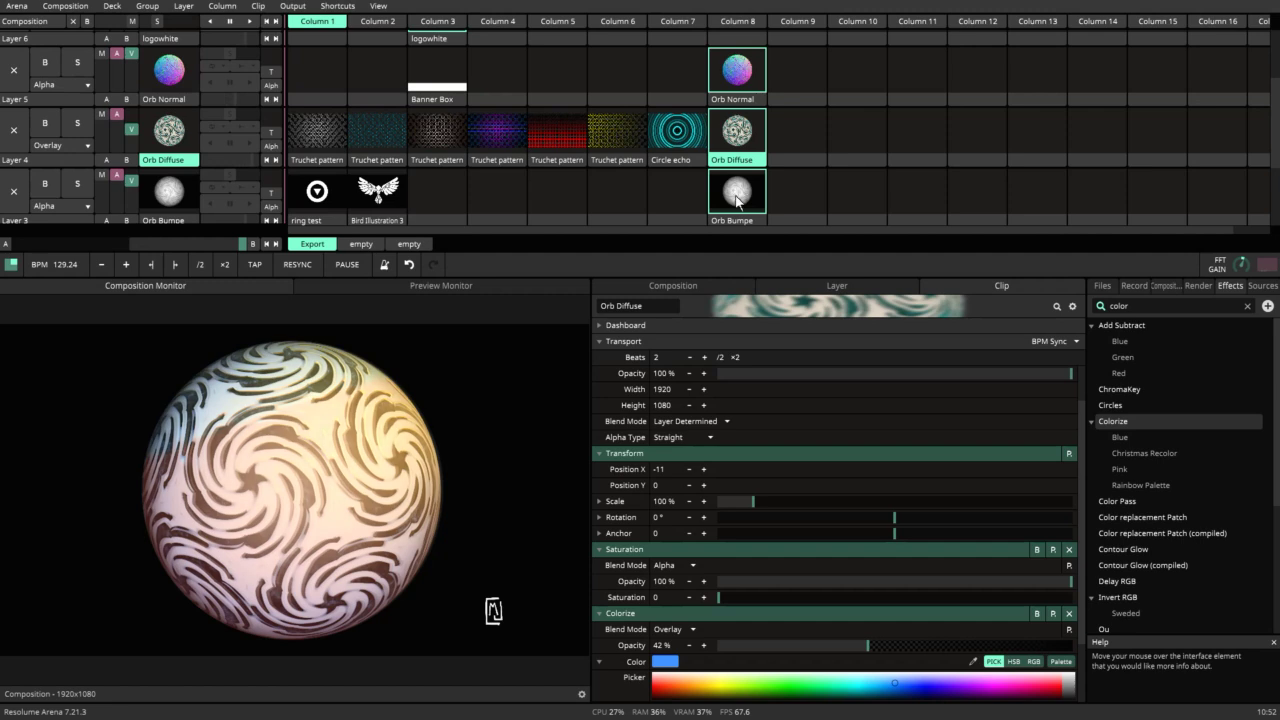
pyautogui.click(13, 70)
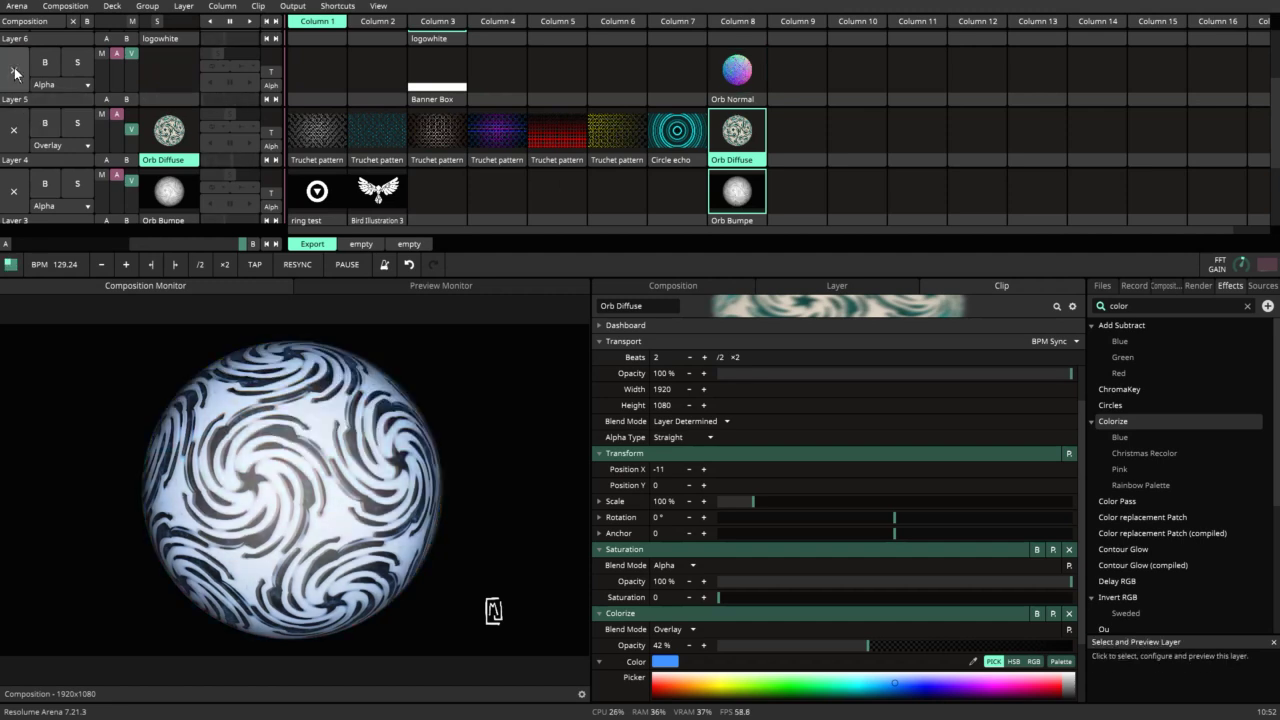
pyautogui.click(13, 131)
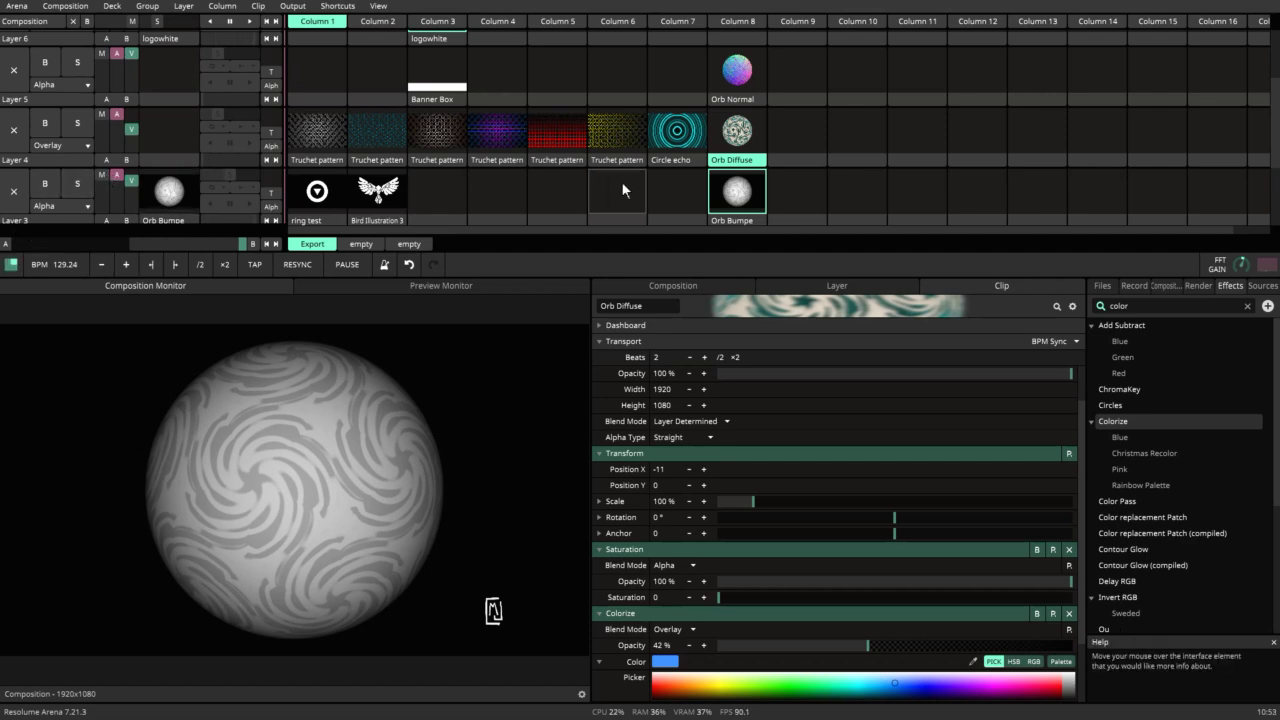
# Step: Compare the Orb Diffuse clip with and without Orb Bumpe beneath it, and clear both layers
pyautogui.click(740, 195)
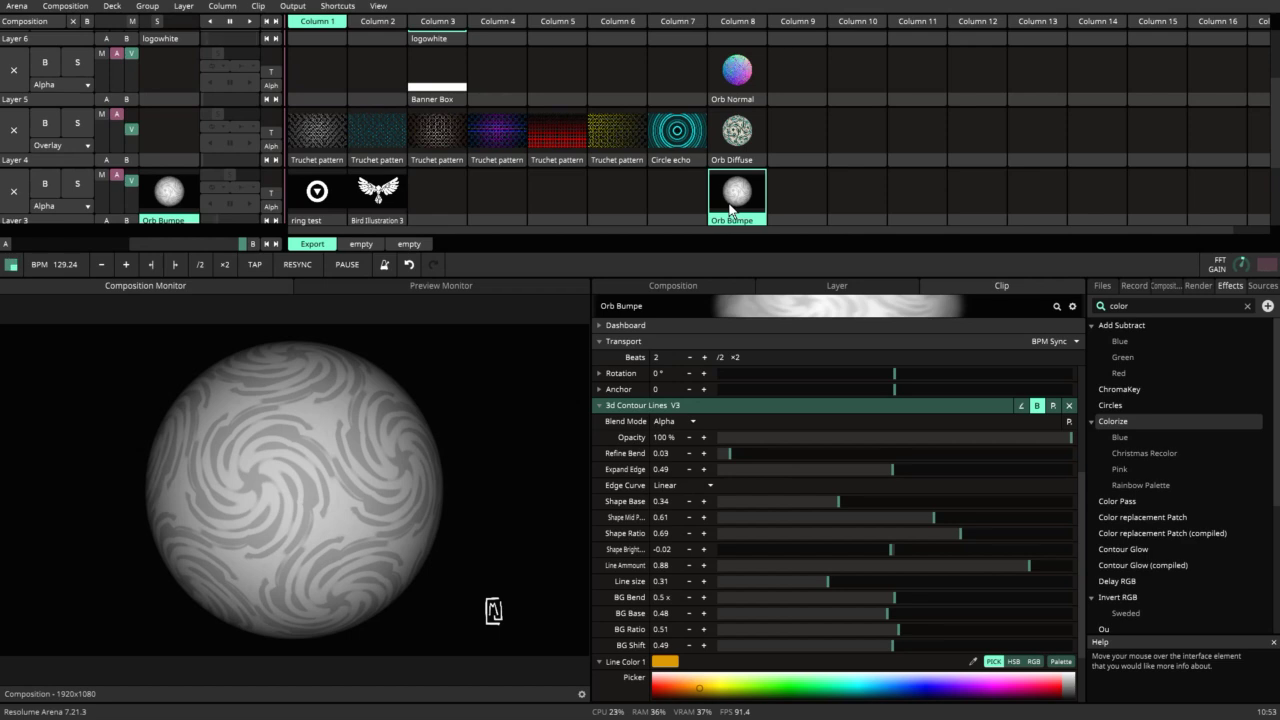
pyautogui.click(740, 145)
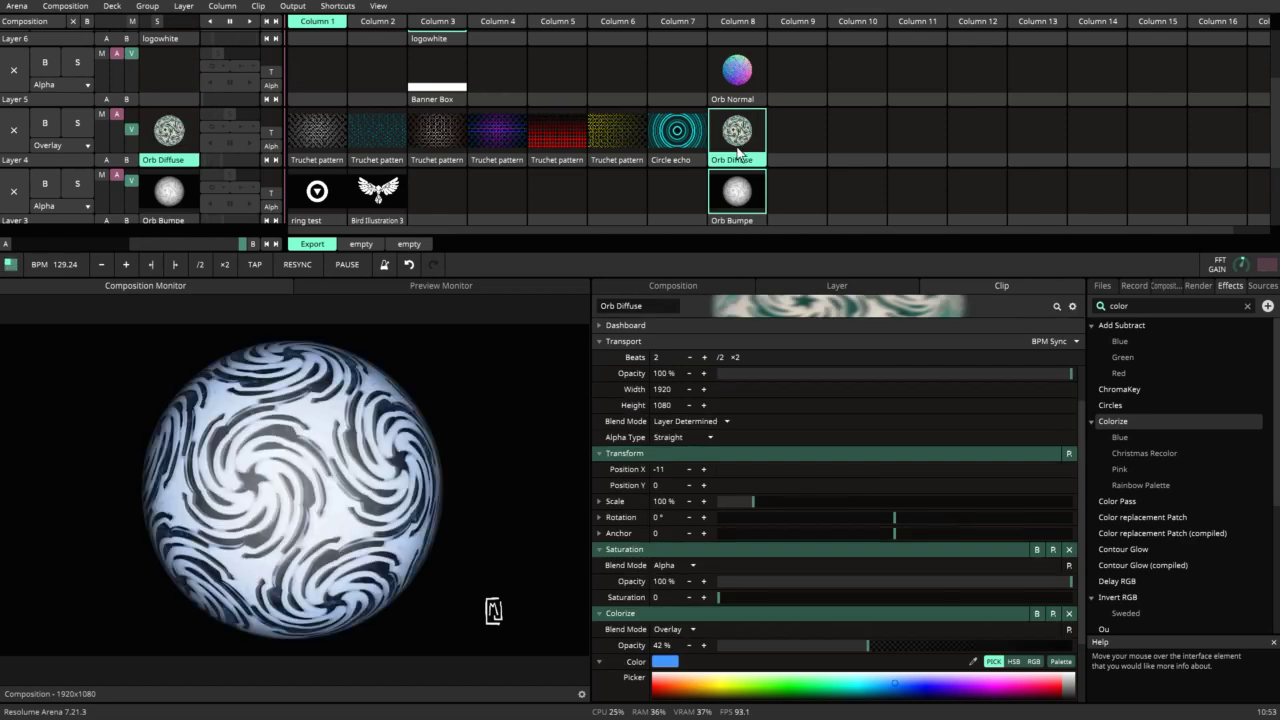
pyautogui.click(9, 128)
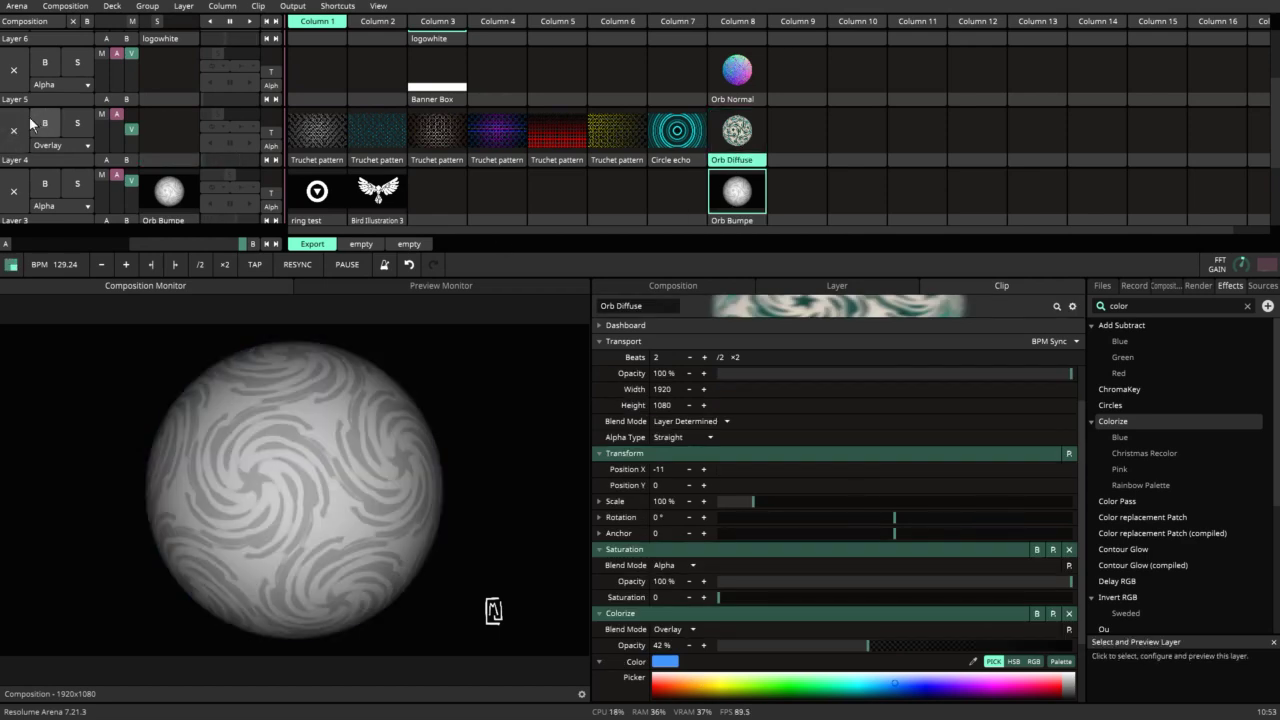
pyautogui.hotkey('ctrl', 'z')
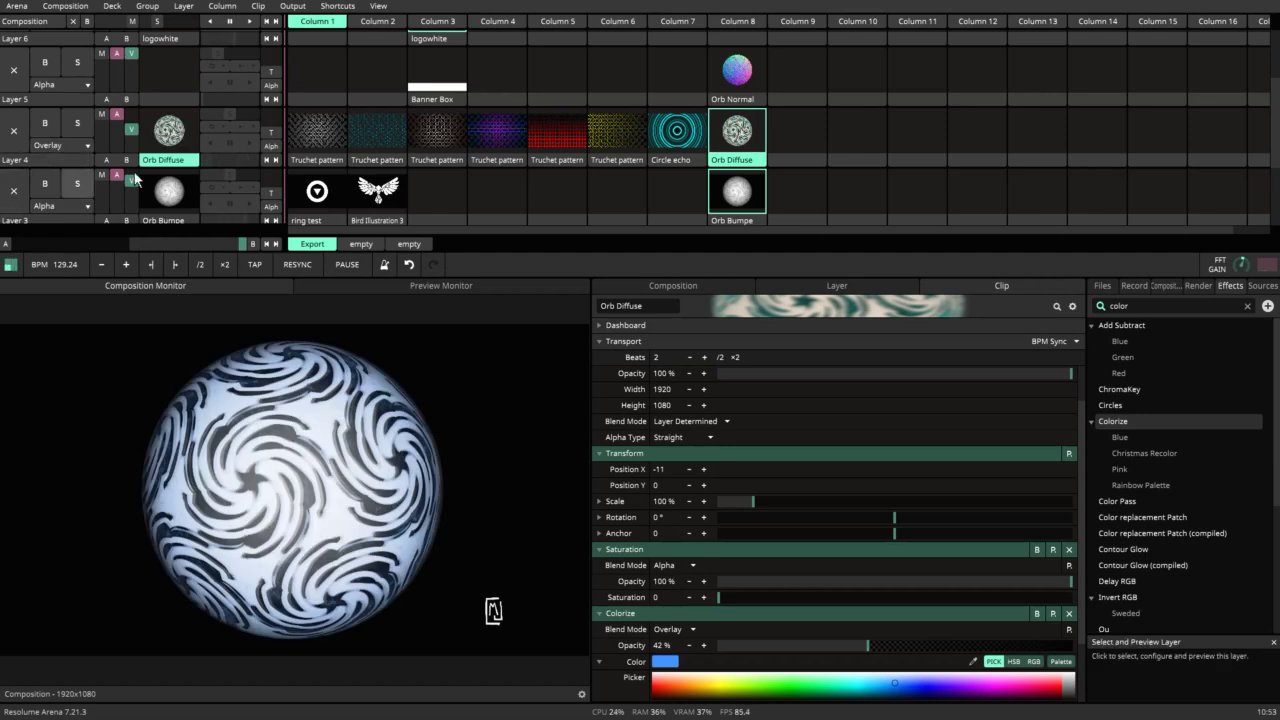
pyautogui.click(9, 185)
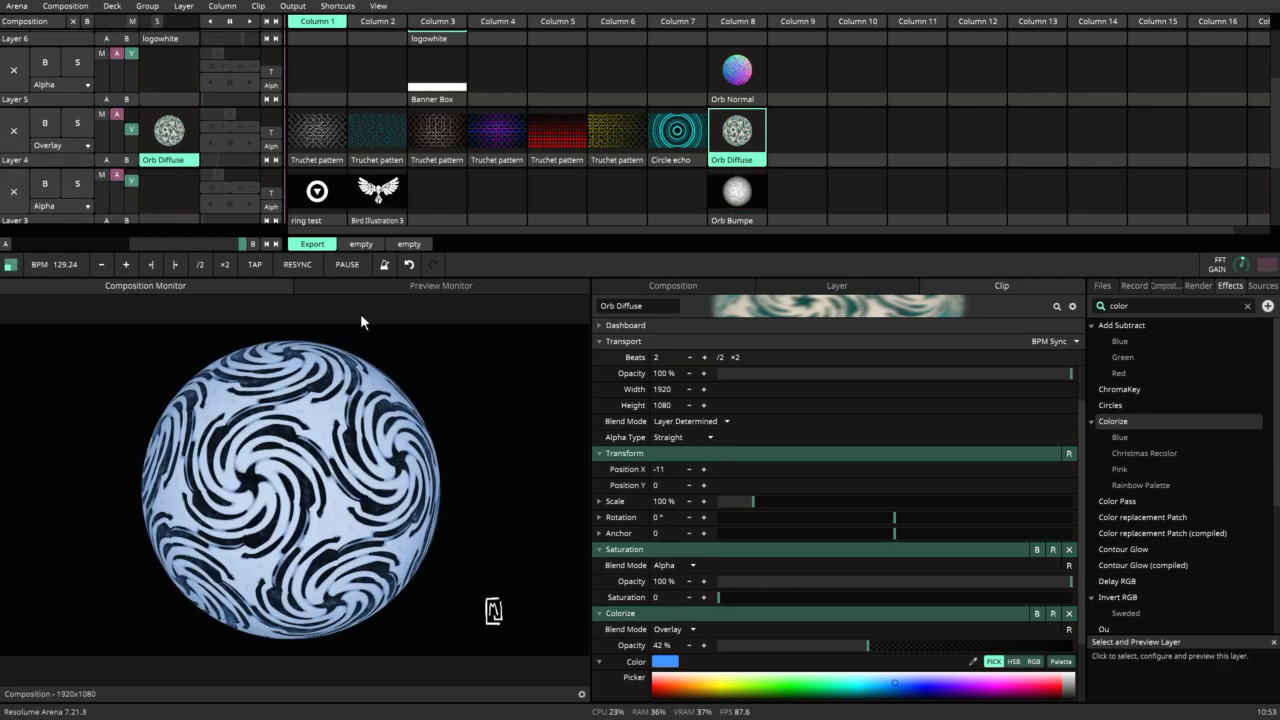
pyautogui.click(14, 130)
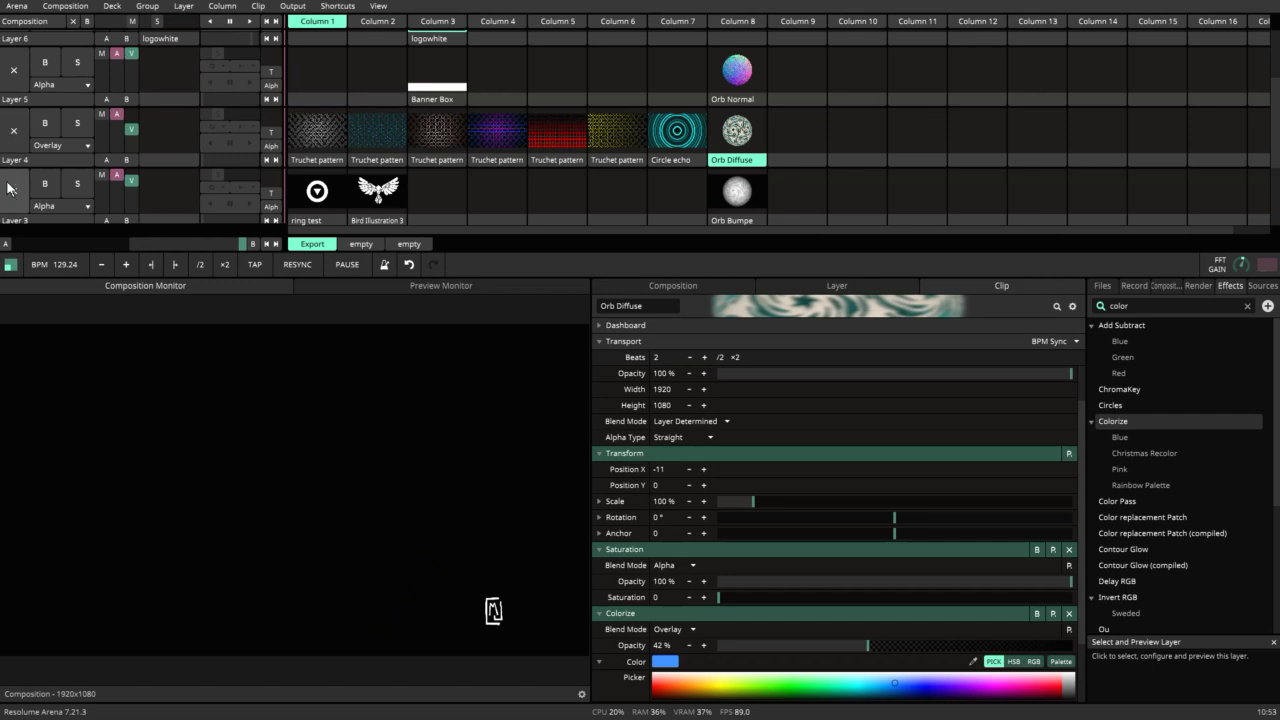
# Step: Trigger the Orb Bumpe clip and turn off the bypass of its 3d Contour Lines effect
pyautogui.click(735, 195)
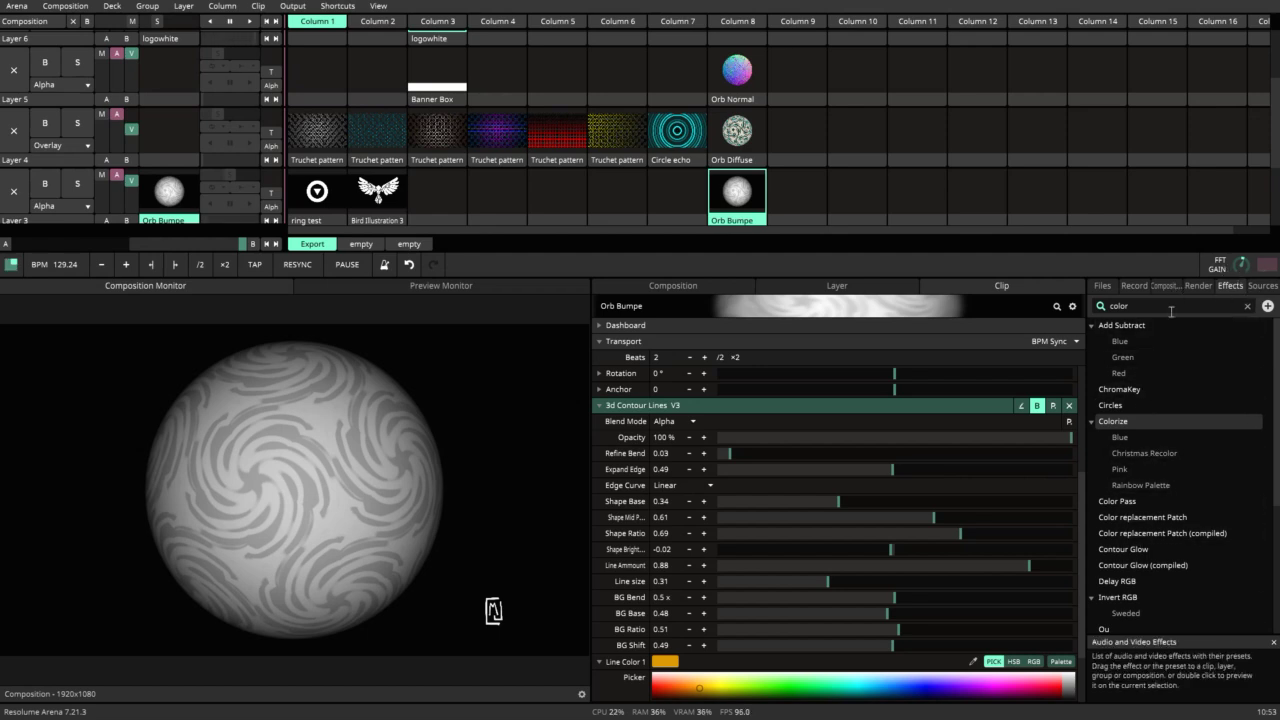
pyautogui.scroll(-2, 910, 447)
pyautogui.scroll(3, 885, 480)
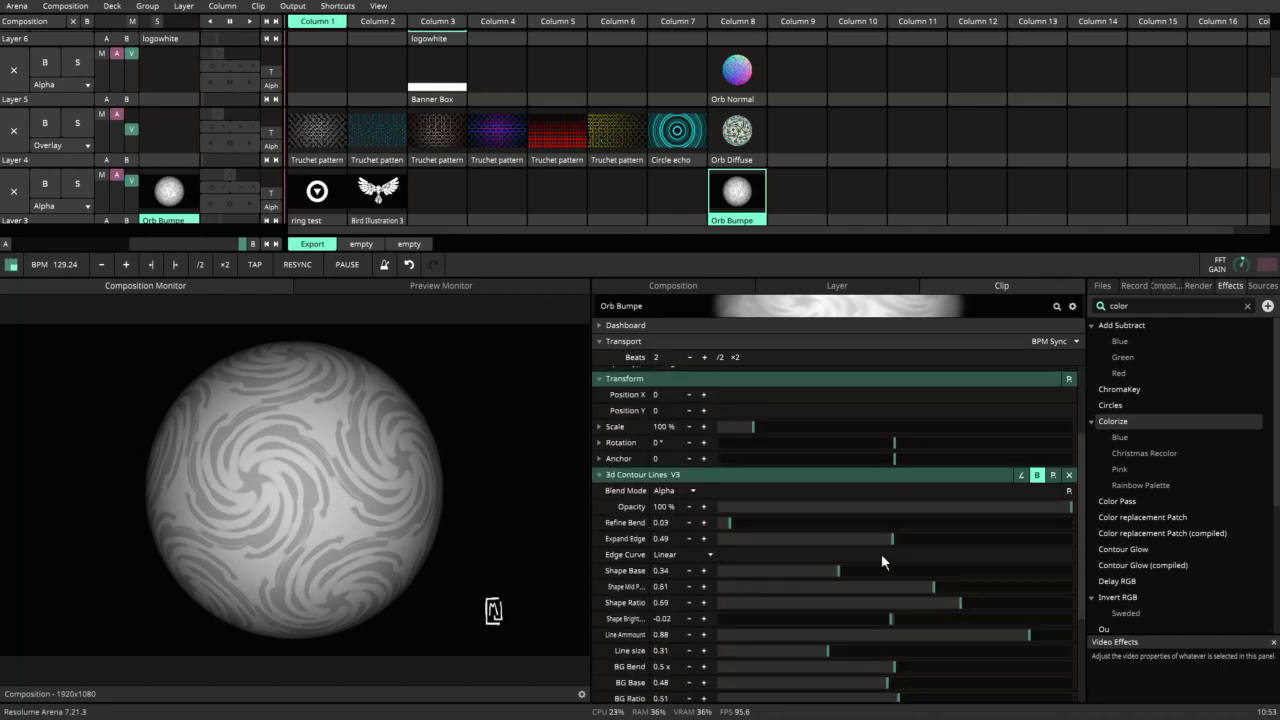
pyautogui.click(1037, 475)
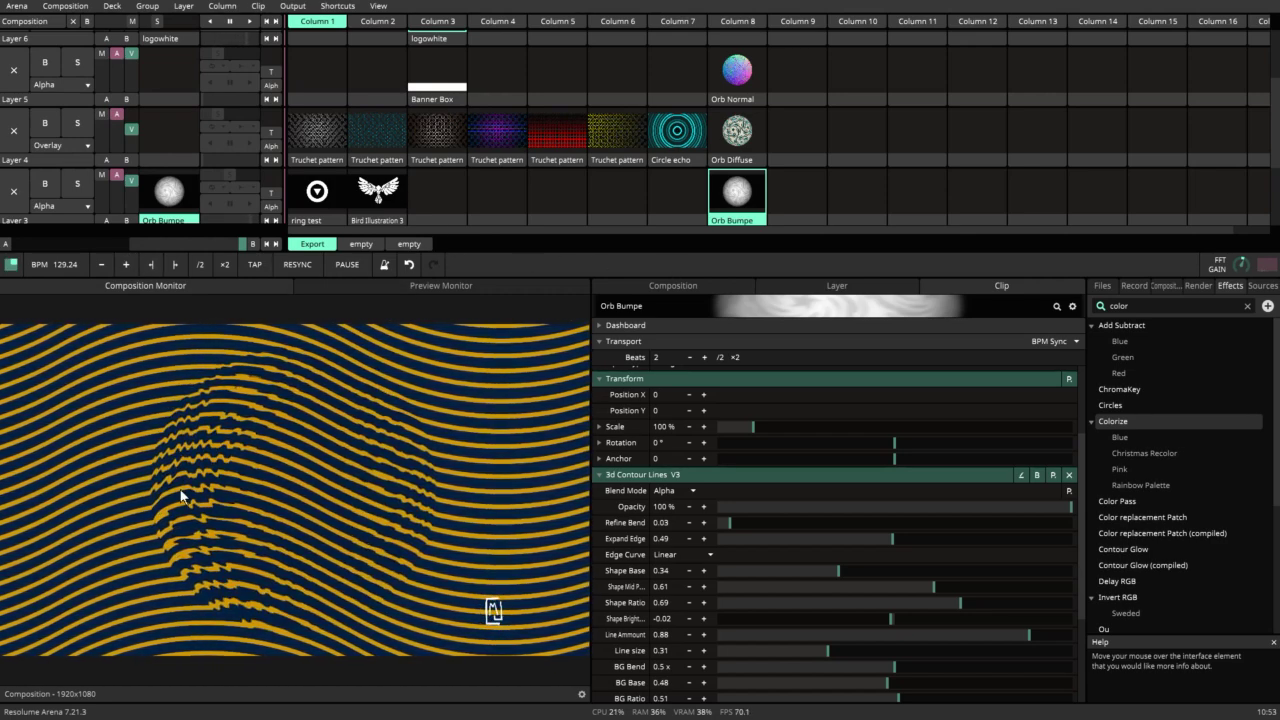
# Step: Set the contour lines' L/R line movement to -0.15 and BG Bend to 0
pyautogui.scroll(-3, 692, 622)
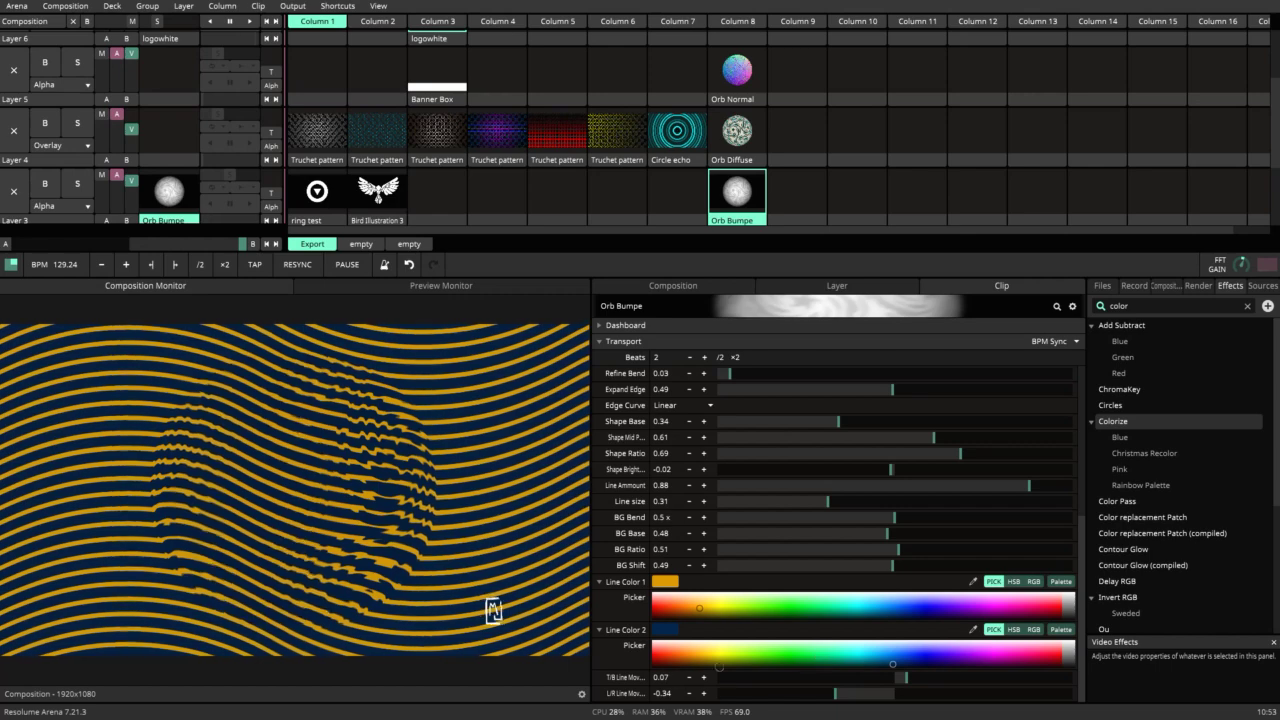
pyautogui.moveTo(836, 693); pyautogui.dragTo(868, 697)
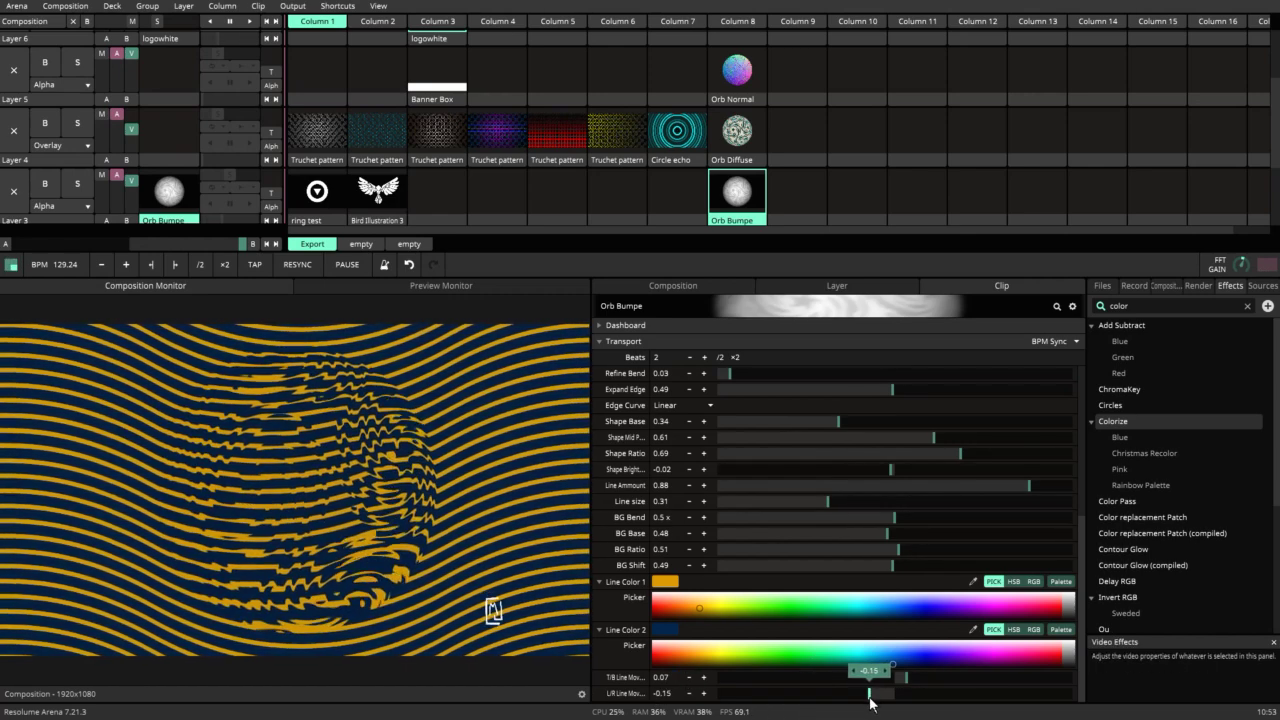
pyautogui.moveTo(894, 518); pyautogui.dragTo(697, 530)
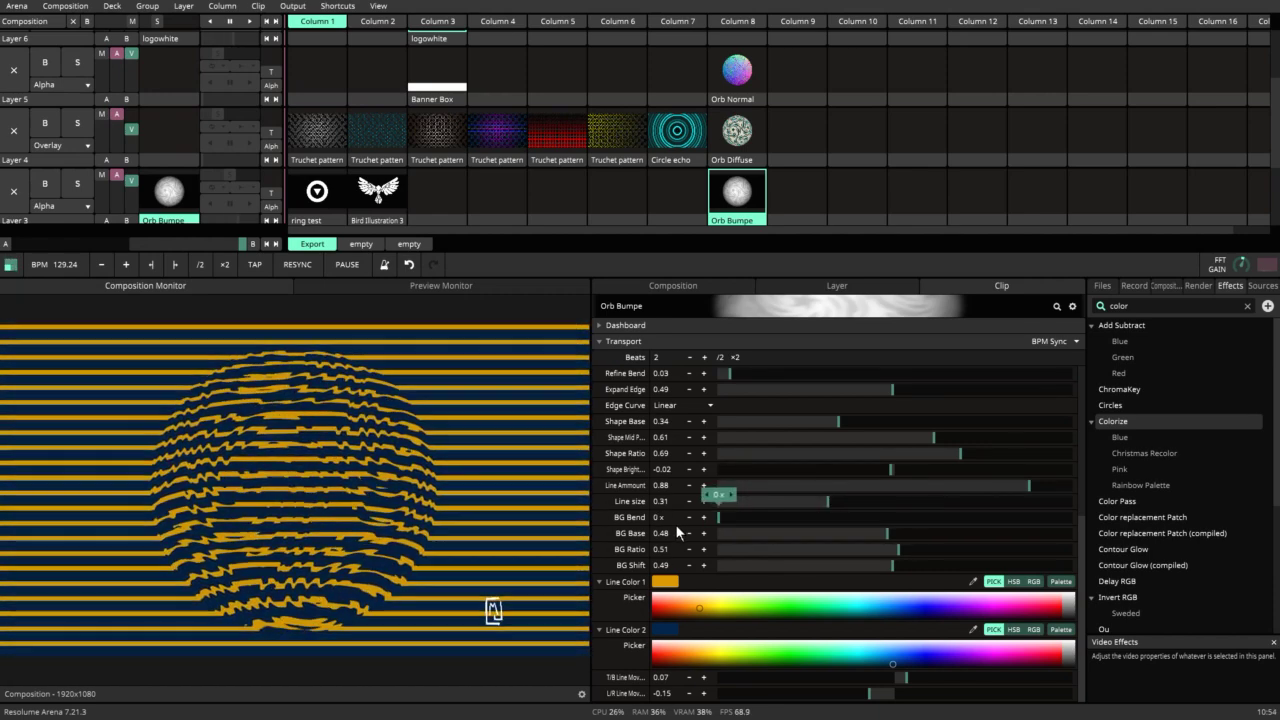
# Step: Trigger the Orb Diffuse and Orb Normal clips on top of the contour lines
pyautogui.click(731, 142)
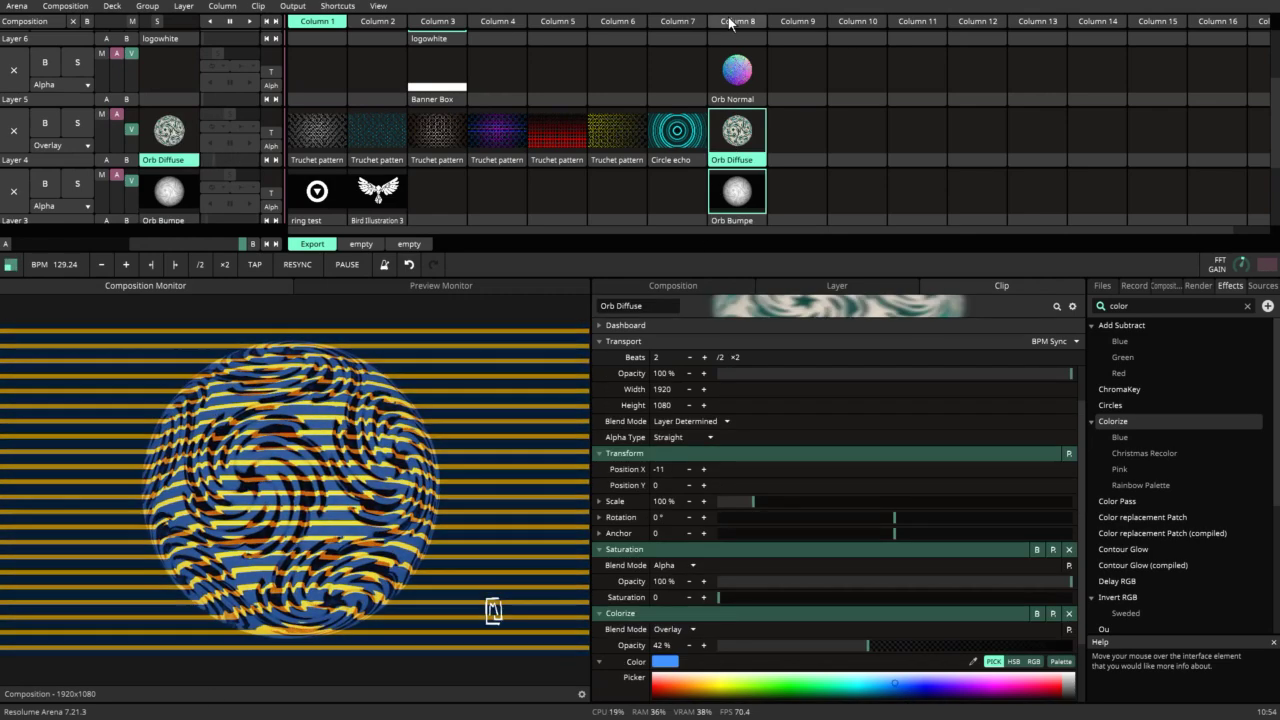
pyautogui.click(737, 70)
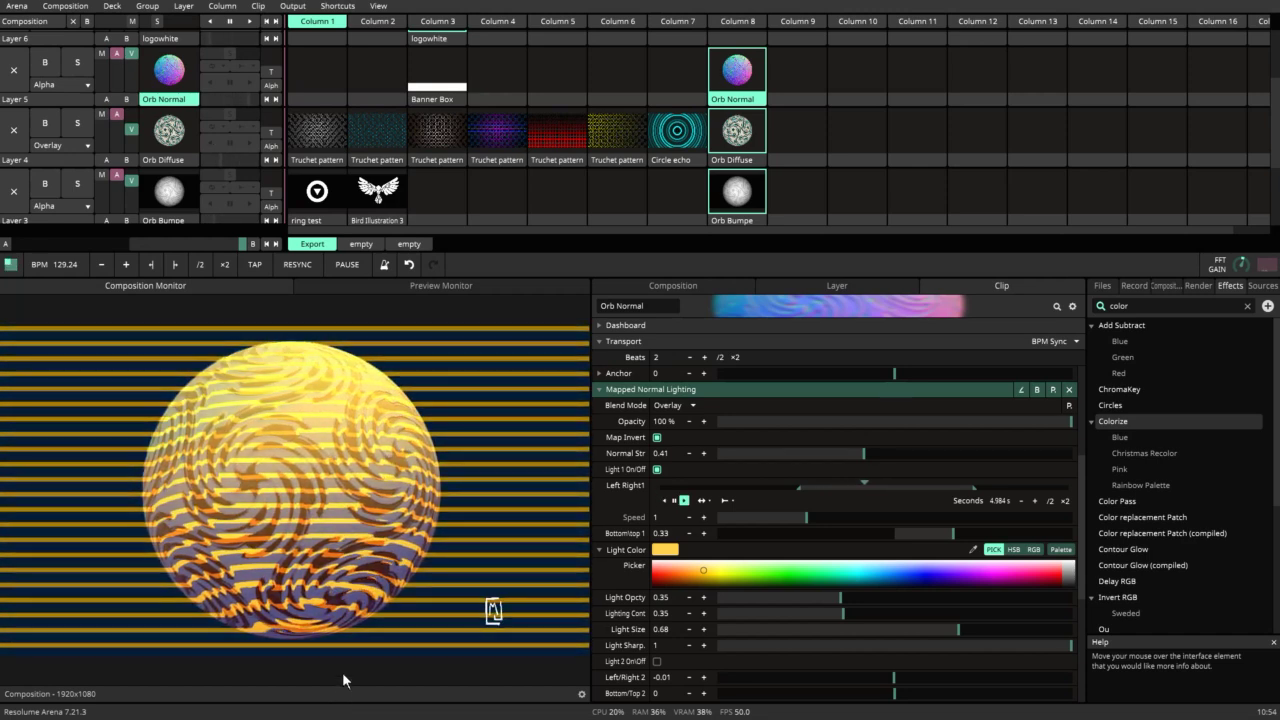
# Step: Change the Orb Bumpe contour effect's Line Color 1 to bright blue and Line Color 2 to dark blue
pyautogui.click(726, 205)
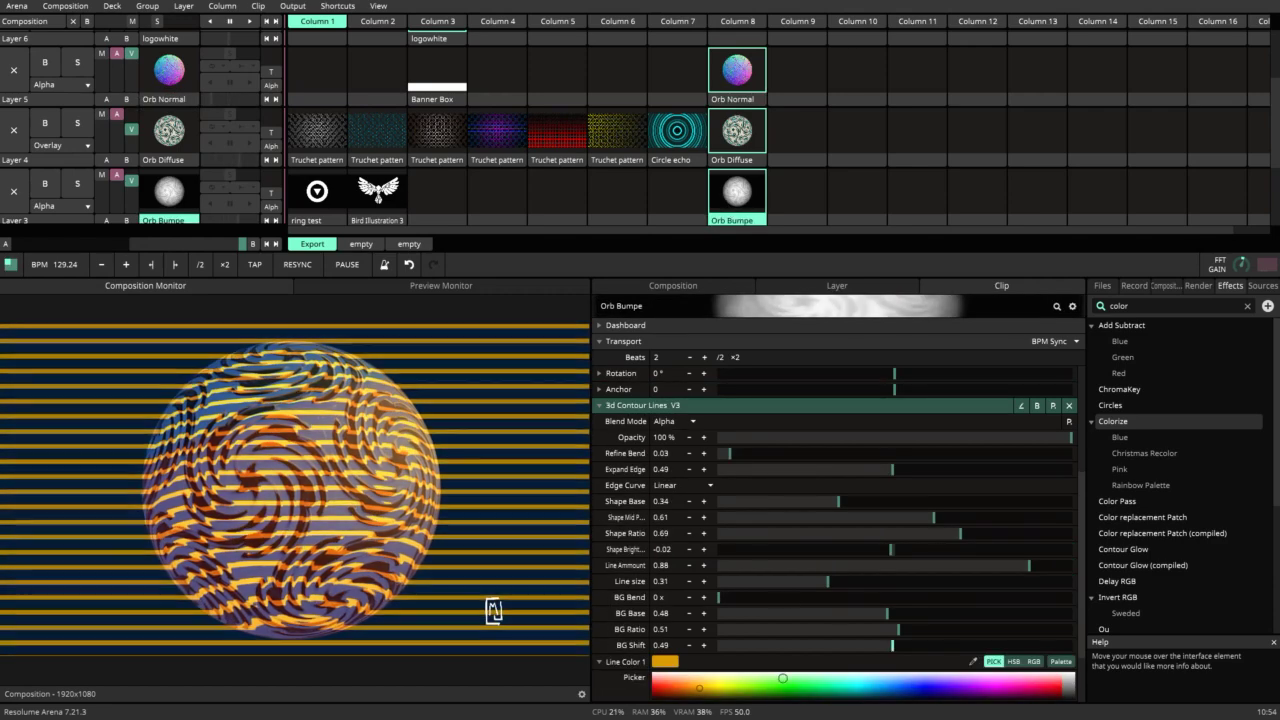
pyautogui.scroll(-2, 624, 583)
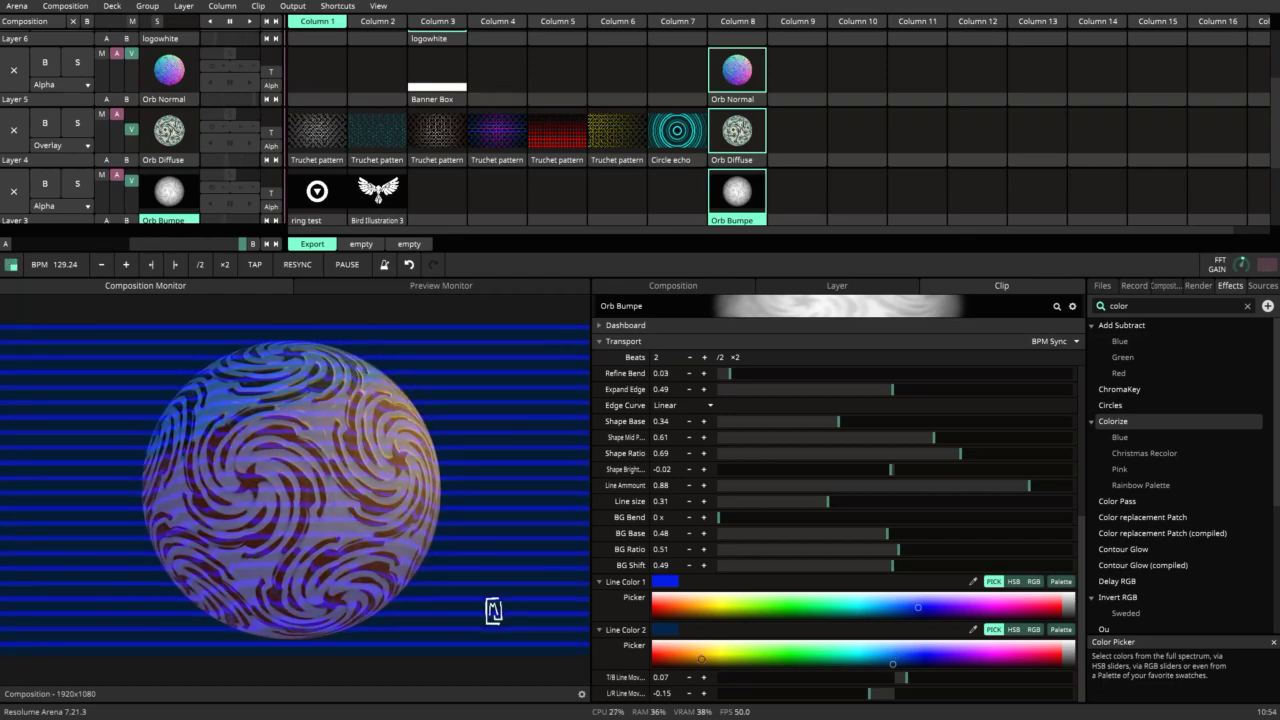
pyautogui.moveTo(701, 658); pyautogui.dragTo(938, 663)
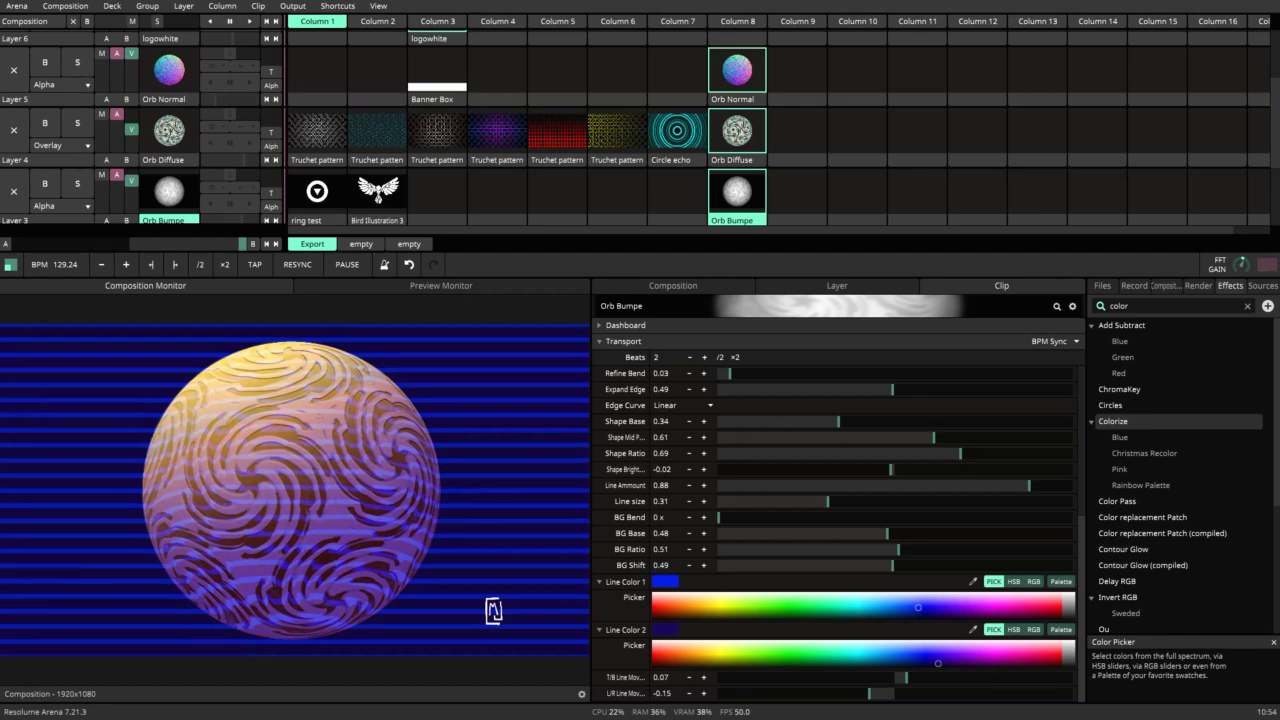
# Step: Switch Line Color 2 to HSB, animate its Hue back and forth on a 2.5-second timeline, and set its Brightness to 49.72%
pyautogui.click(1014, 630)
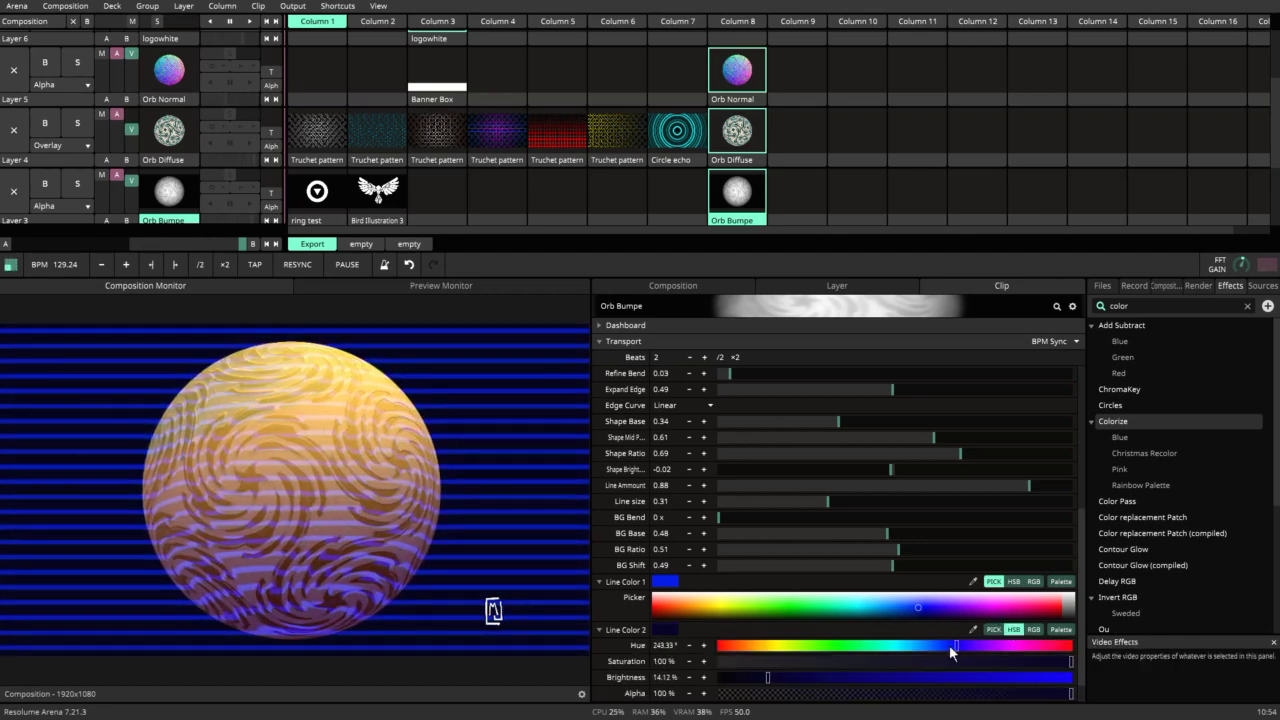
pyautogui.click(599, 646)
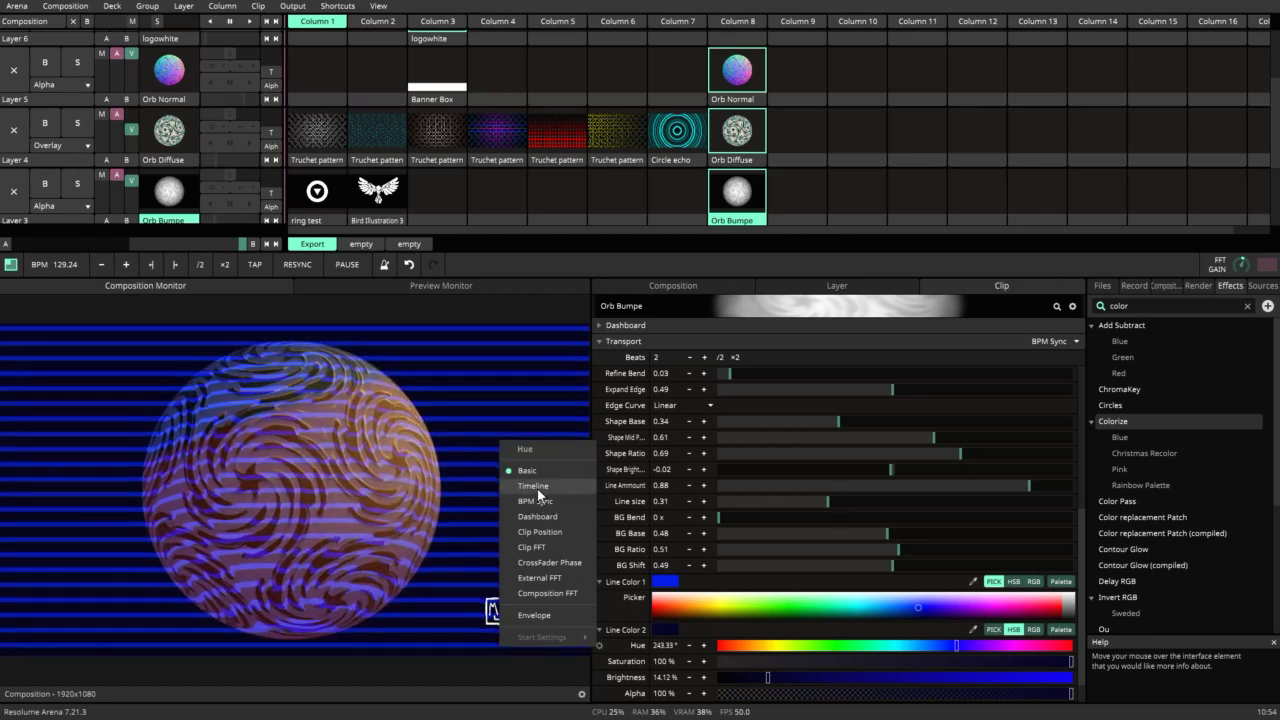
pyautogui.click(533, 486)
pyautogui.click(702, 661)
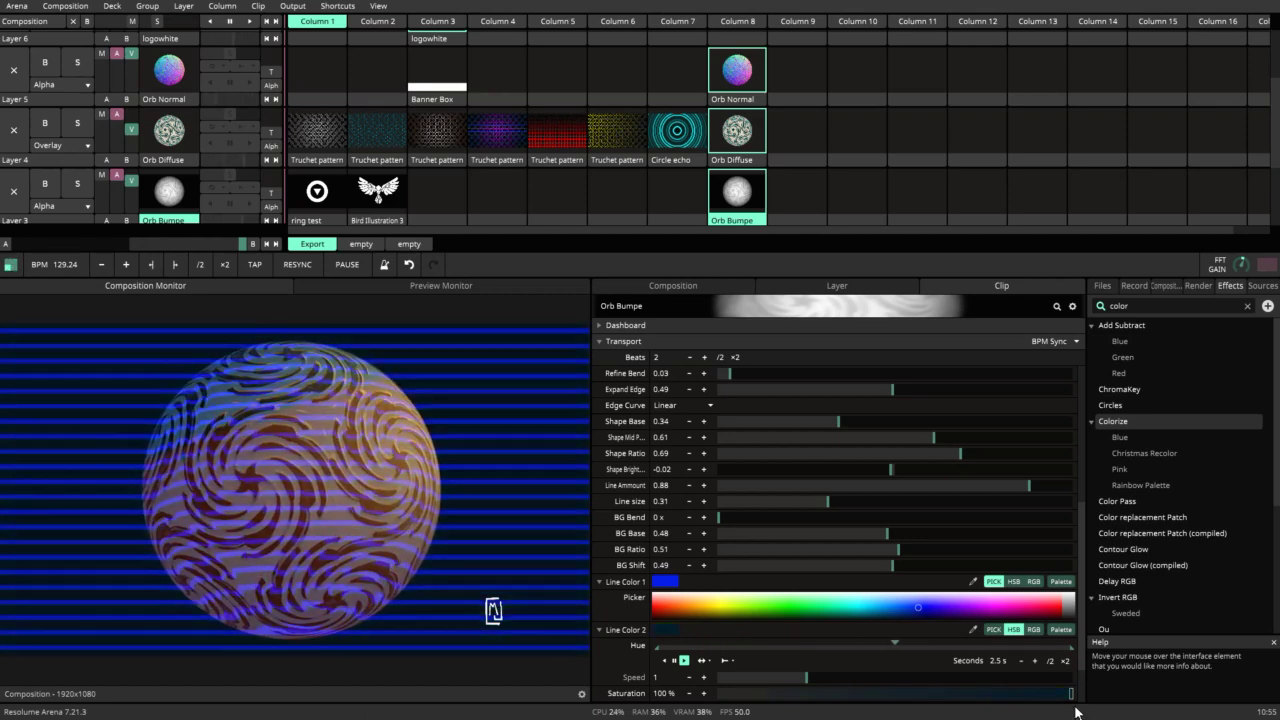
pyautogui.scroll(-2, 857, 648)
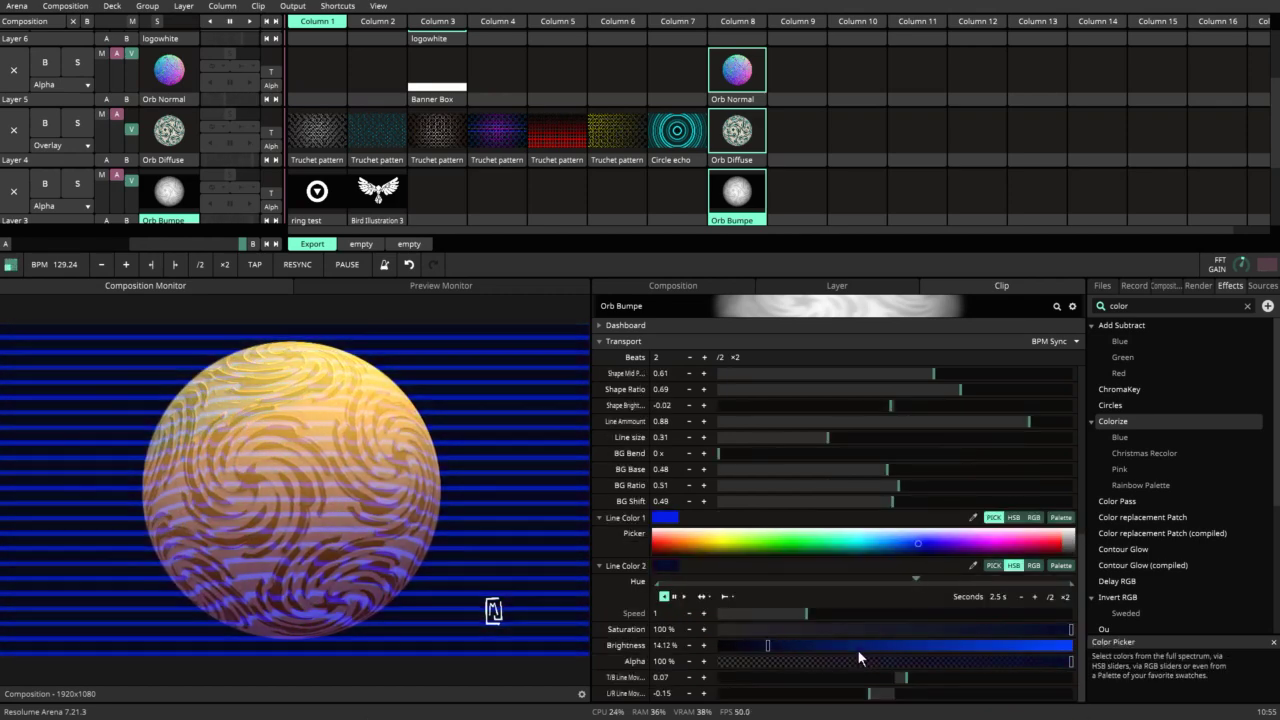
pyautogui.moveTo(770, 648); pyautogui.dragTo(894, 651)
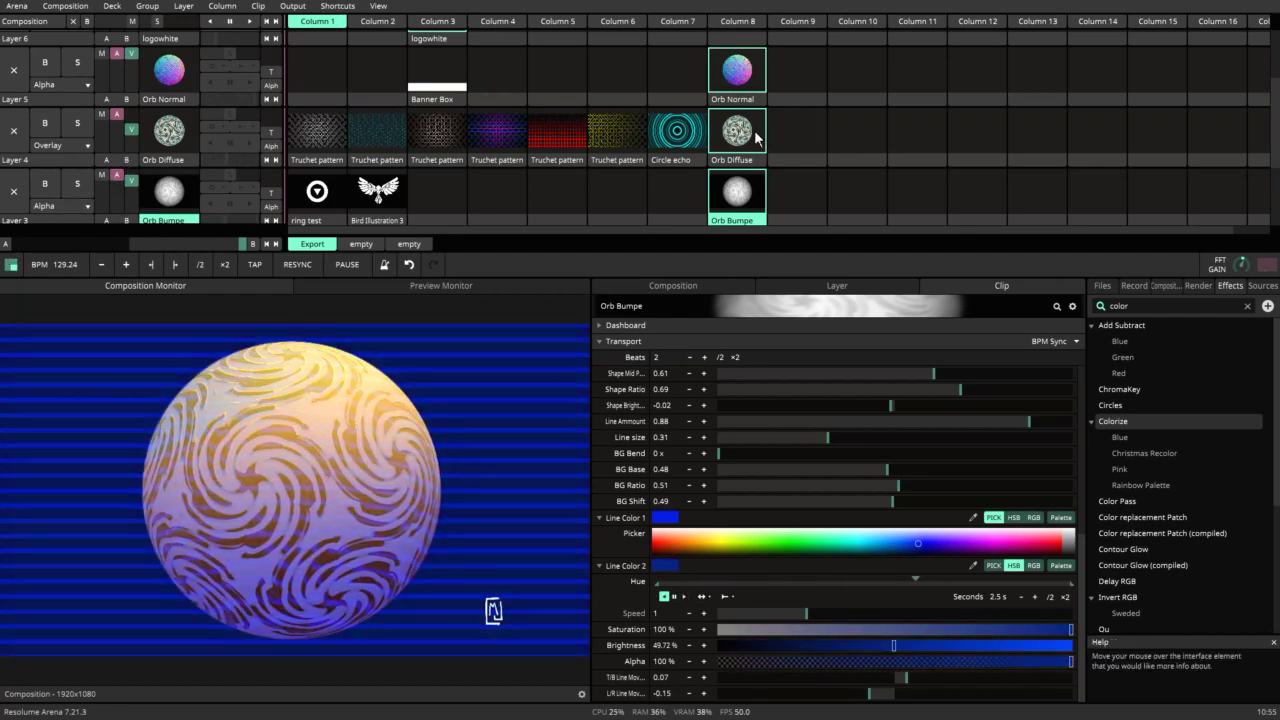
# Step: Review the effect settings of the Orb Diffuse, Orb Normal and Orb Bumpe clips, including Mapped Normal Lighting and 3d Contour Lines
pyautogui.click(737, 133)
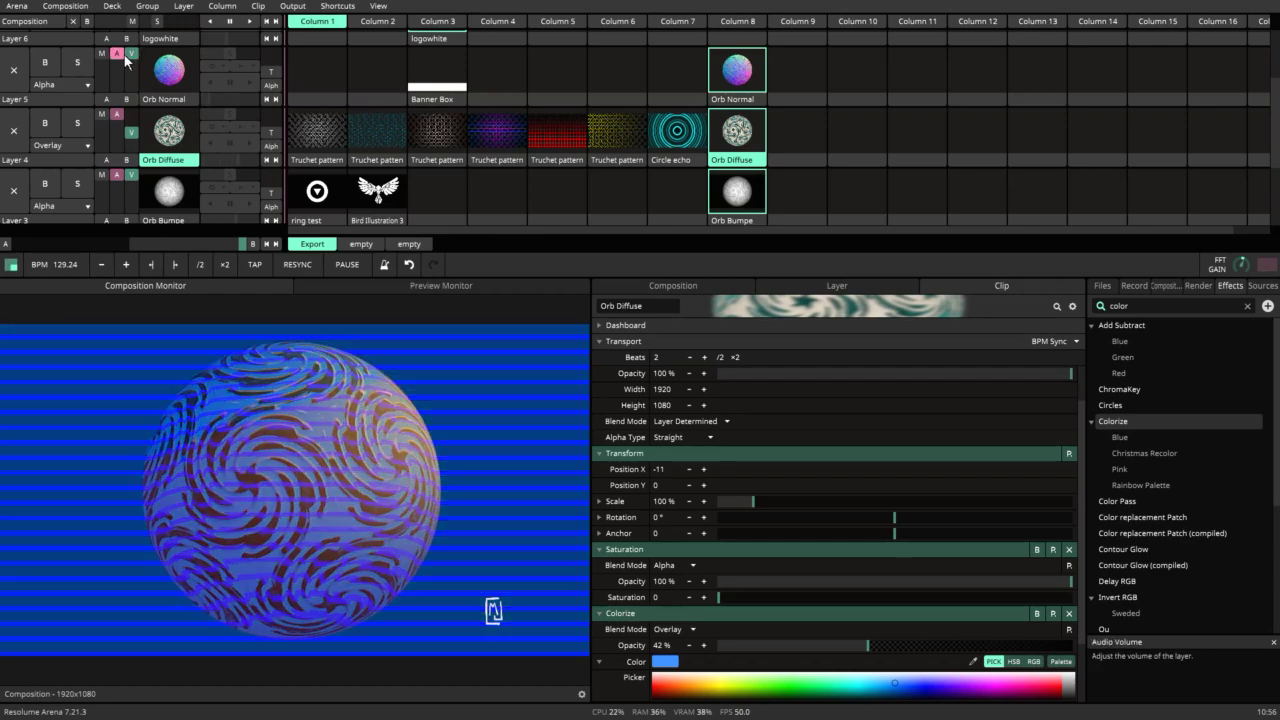
pyautogui.click(745, 66)
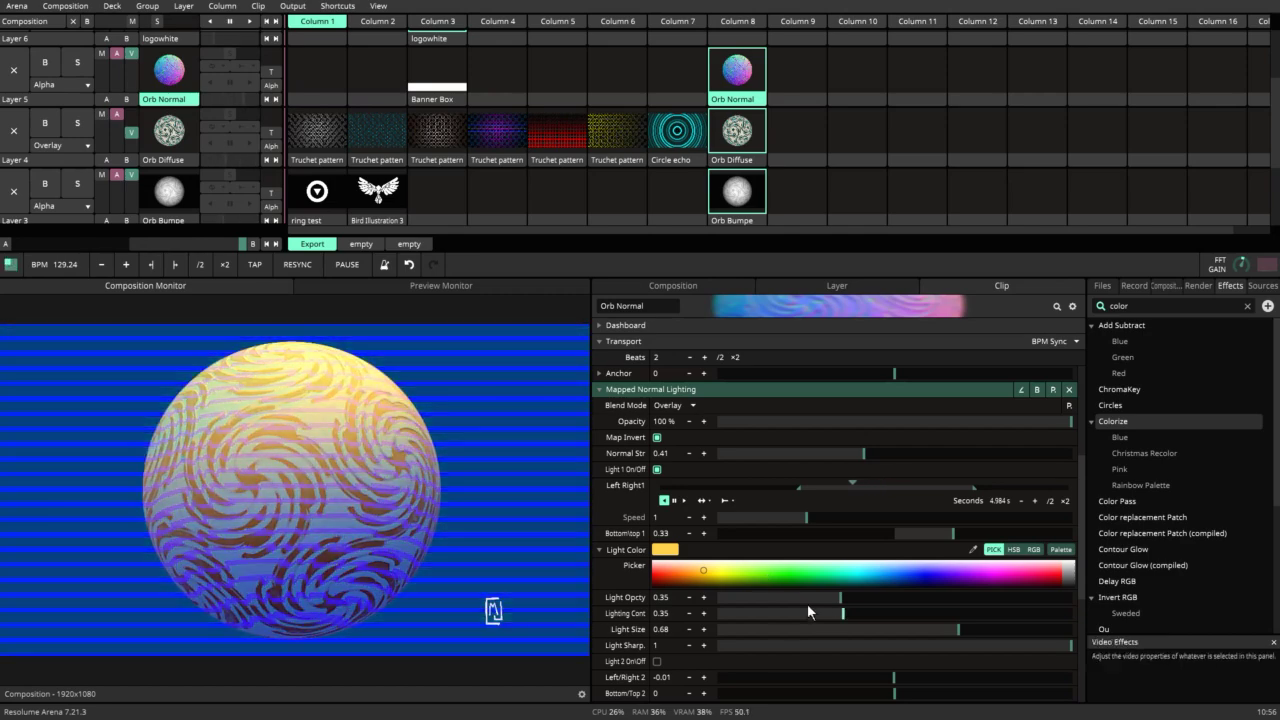
pyautogui.scroll(-6, 776, 612)
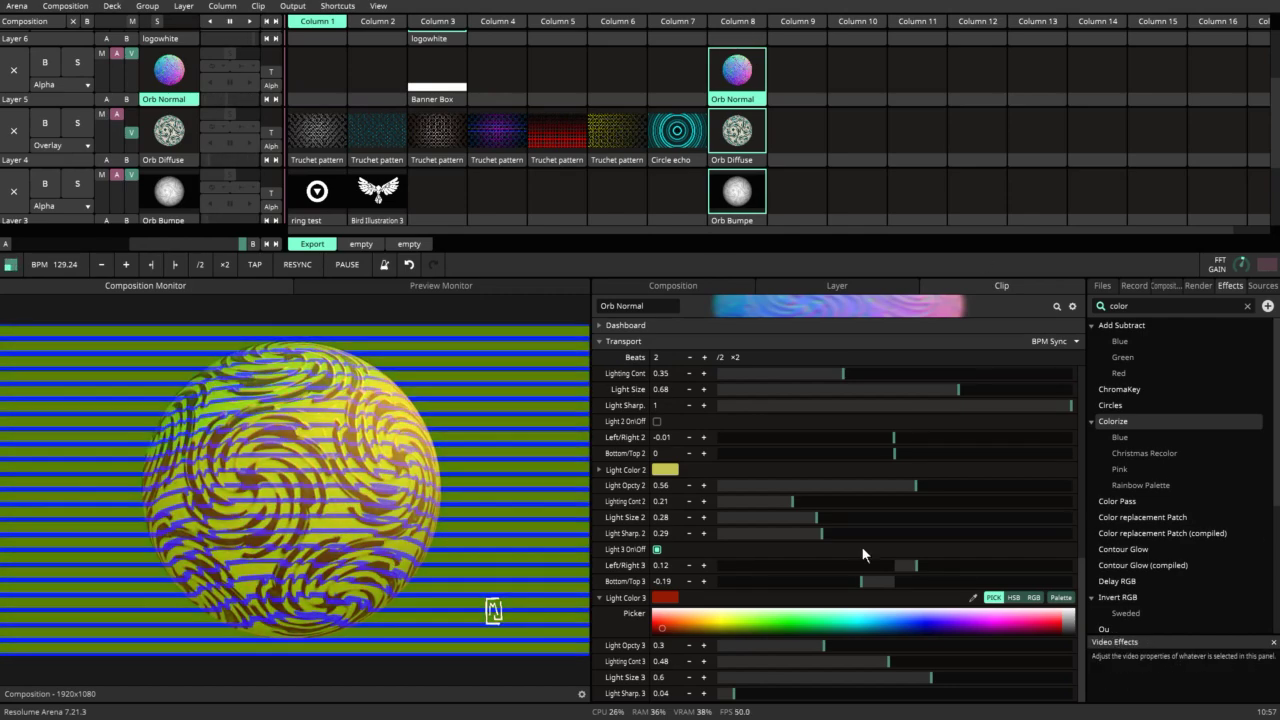
pyautogui.scroll(5, 863, 543)
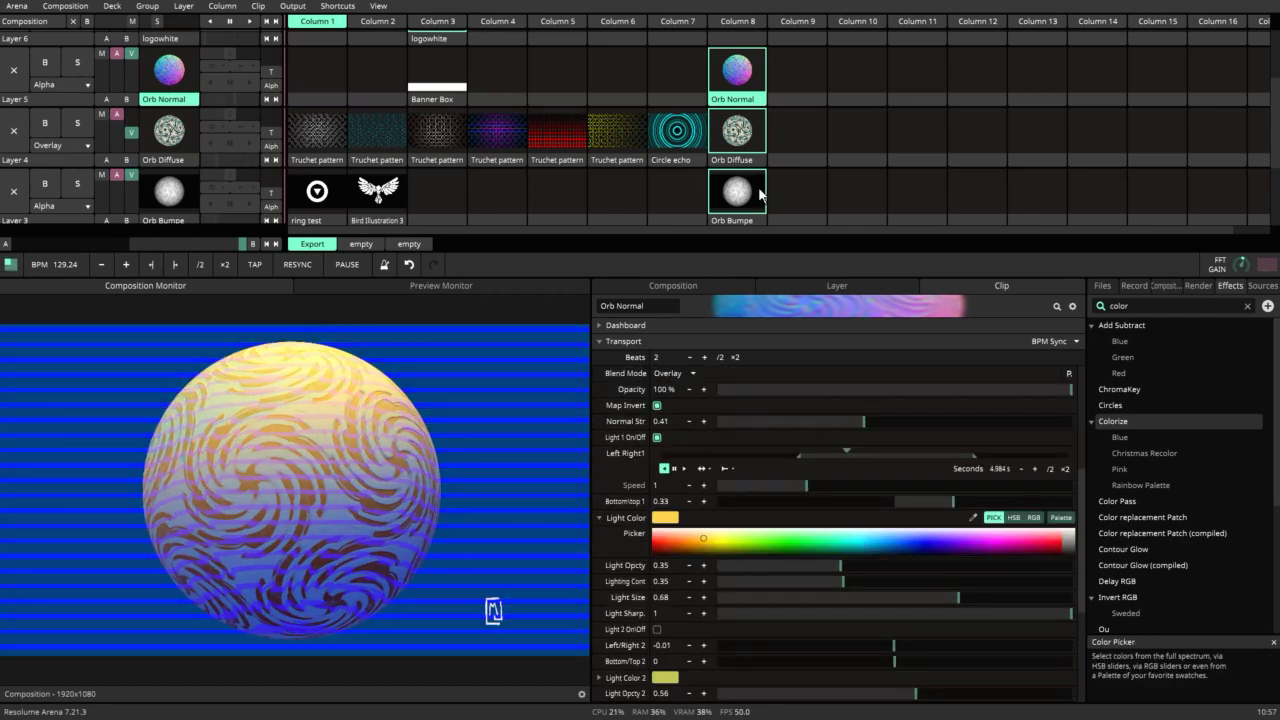
pyautogui.click(737, 190)
pyautogui.scroll(4, 760, 530)
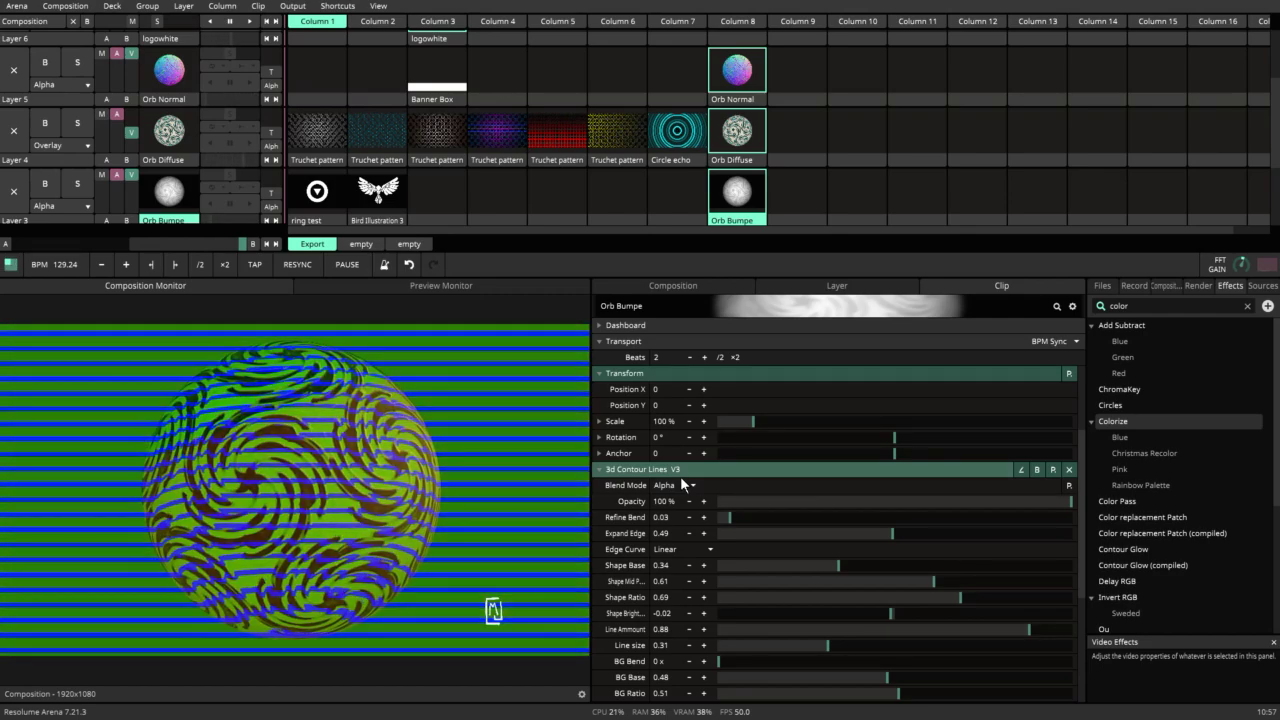
pyautogui.click(738, 93)
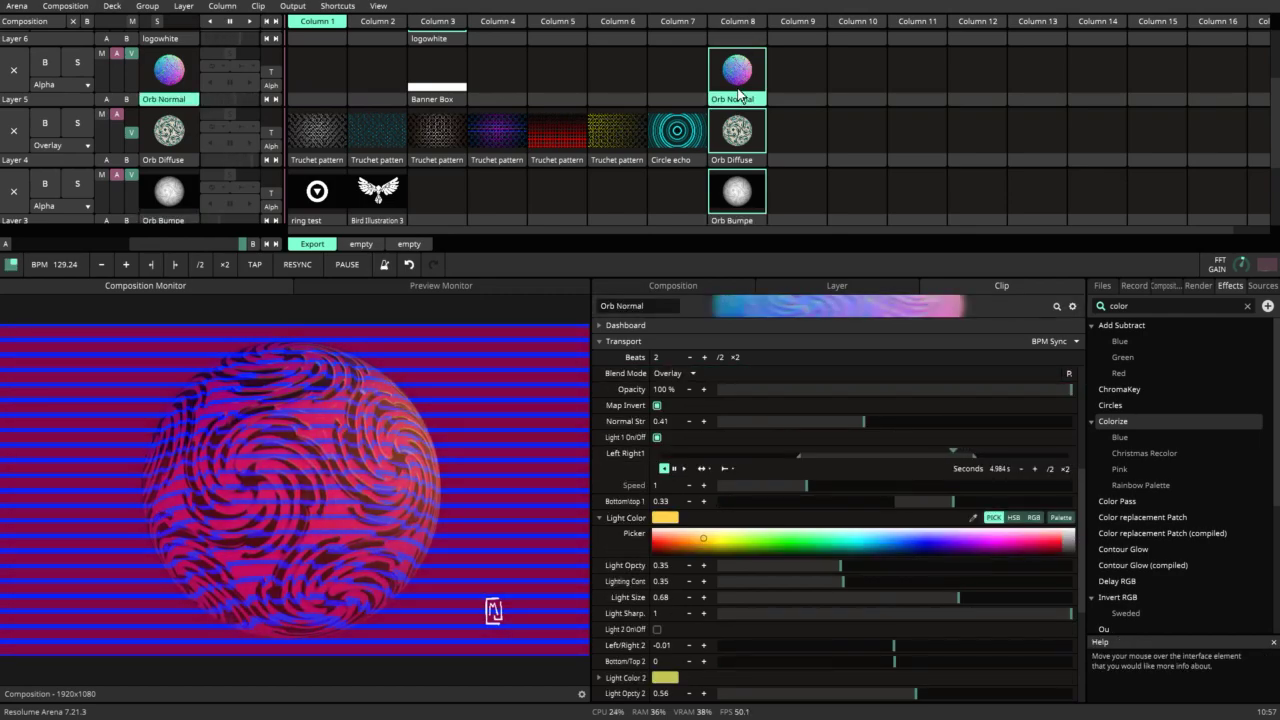
pyautogui.scroll(2, 848, 429)
pyautogui.scroll(4, 848, 423)
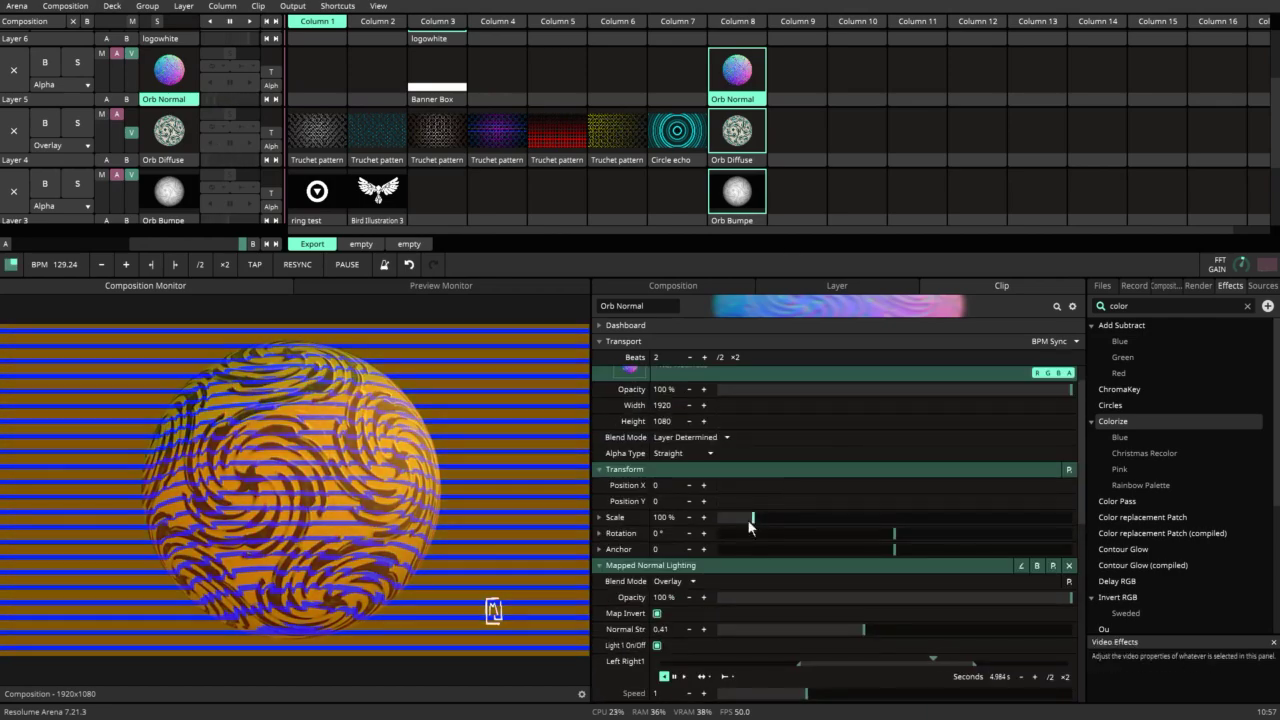
pyautogui.scroll(-2, 679, 529)
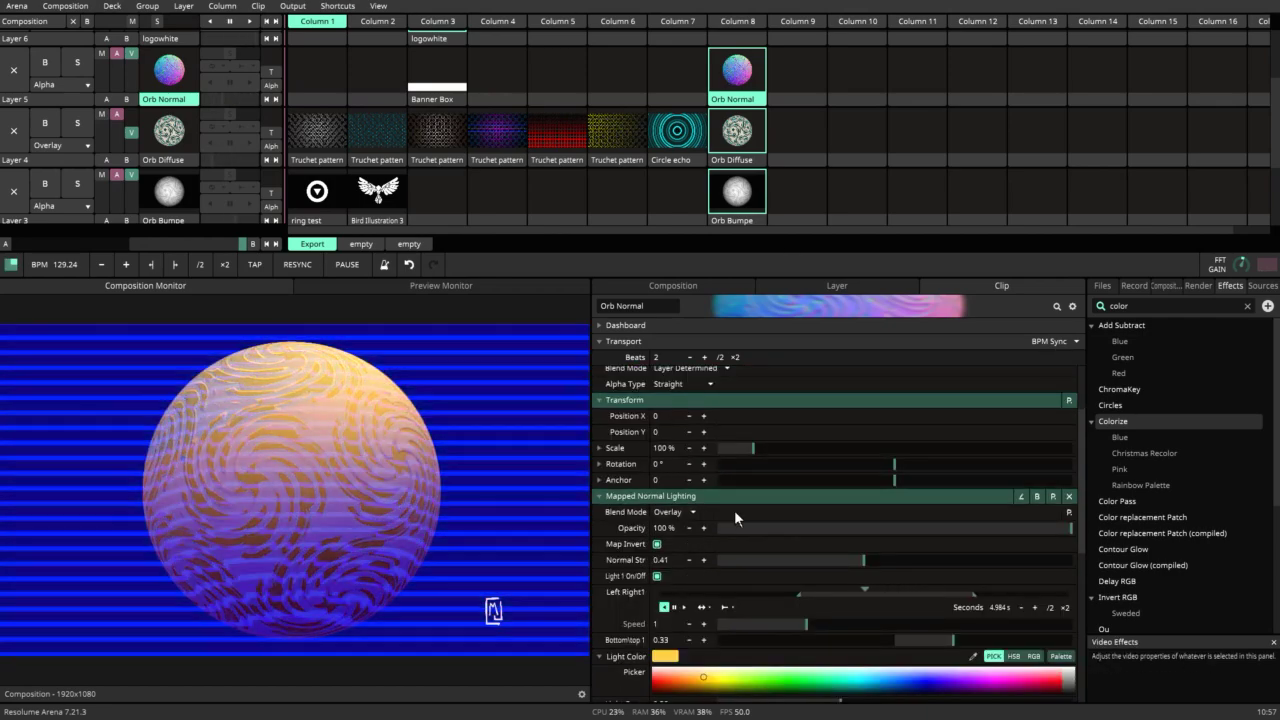